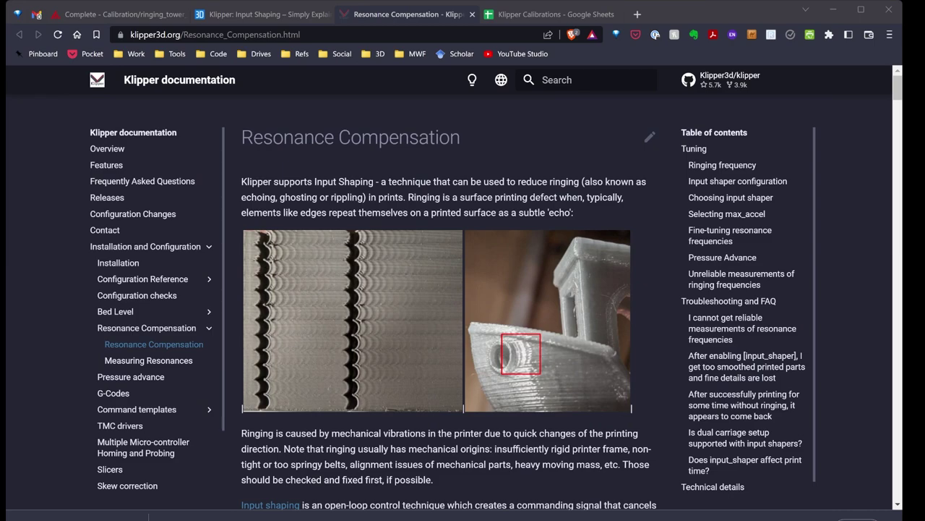
Bring the browser forward and scroll the Resonance Compensation page past its introduction
{"action": "left_click", "coordinate": [29, 217]}
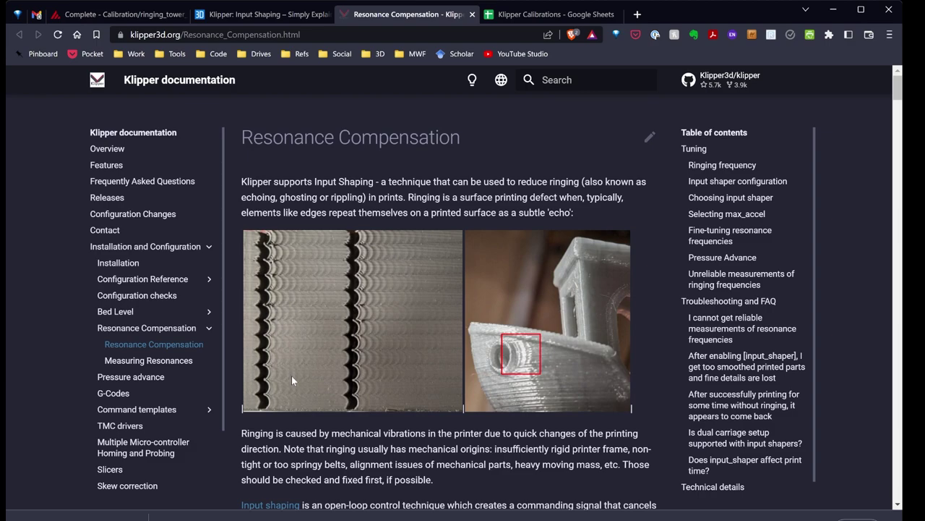
{"action": "scroll", "coordinate": [304, 353], "scroll_direction": "down", "scroll_amount": 1}
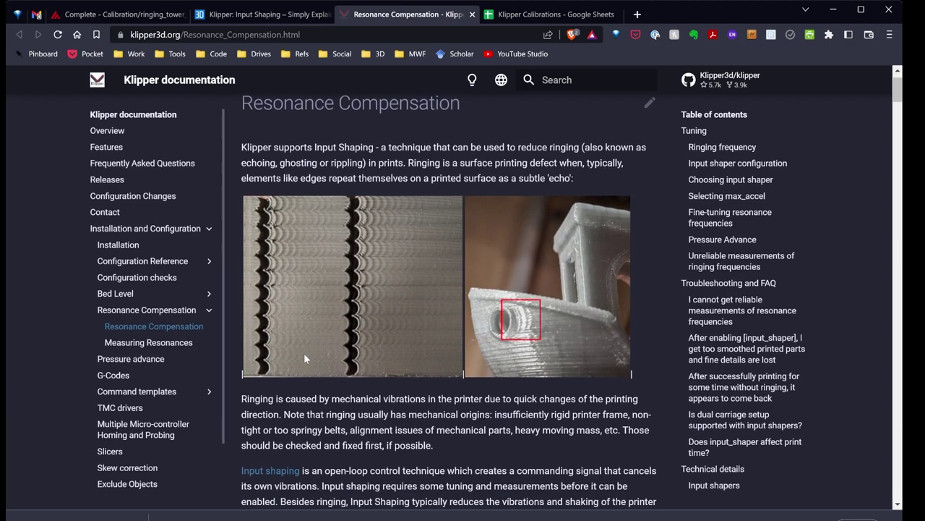
{"action": "scroll", "coordinate": [304, 353], "scroll_direction": "up", "scroll_amount": 1}
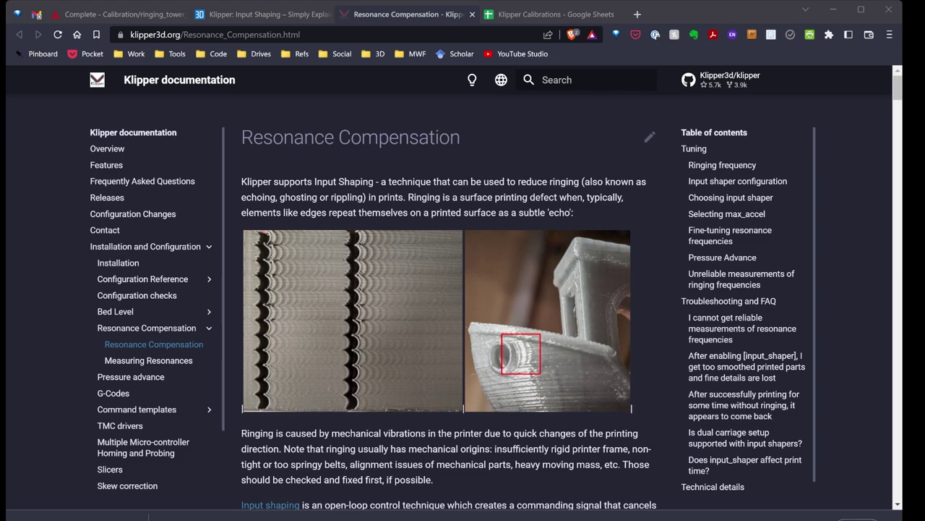
{"action": "scroll", "coordinate": [448, 304], "scroll_direction": "down", "scroll_amount": 5}
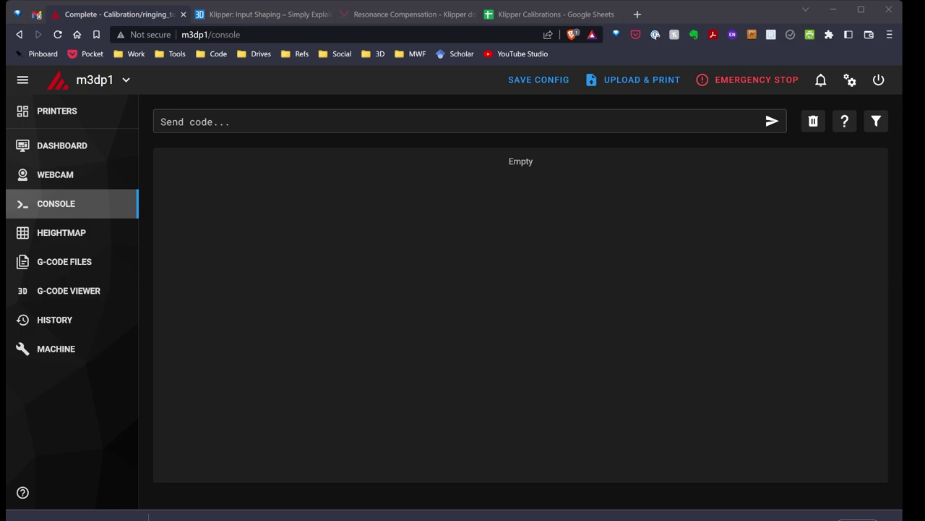
Open printer.cfg from Mainsail's Machine page in the config editor
{"action": "left_click", "coordinate": [131, 343]}
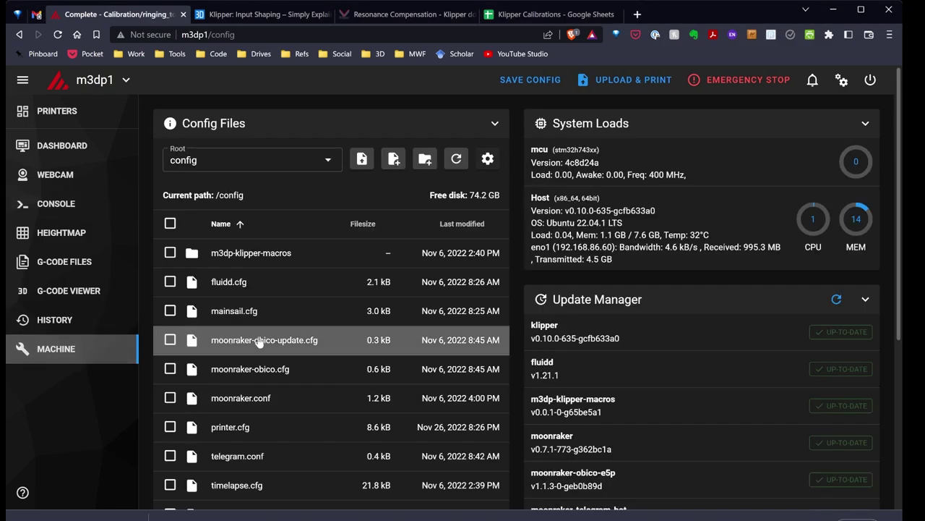
{"action": "scroll", "coordinate": [239, 405], "scroll_direction": "down", "scroll_amount": 1}
{"action": "left_click", "coordinate": [232, 409]}
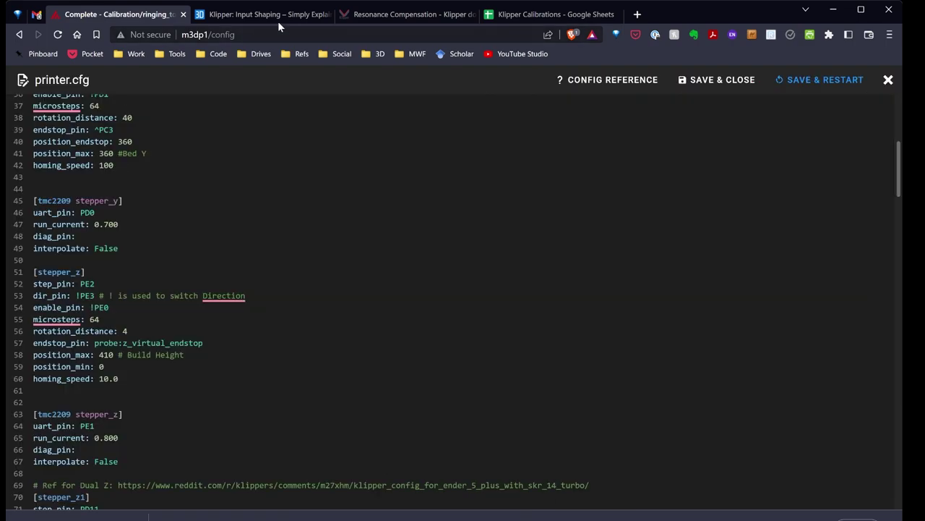
Highlight the square_corner_velocity parameter in the docs' Ringing frequency step 1
{"action": "left_click", "coordinate": [405, 14]}
{"action": "scroll", "coordinate": [407, 334], "scroll_direction": "down", "scroll_amount": 4}
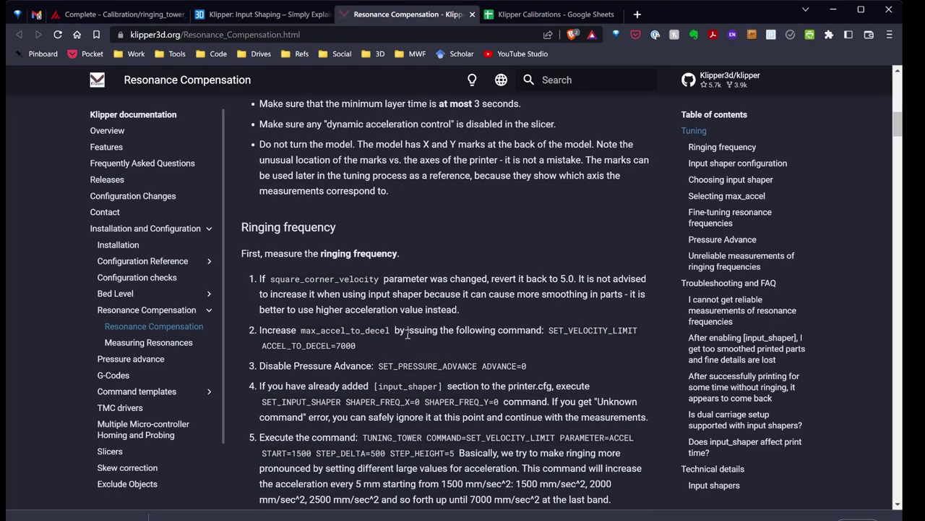
{"action": "left_click_drag", "start_coordinate": [271, 279], "coordinate": [379, 279]}
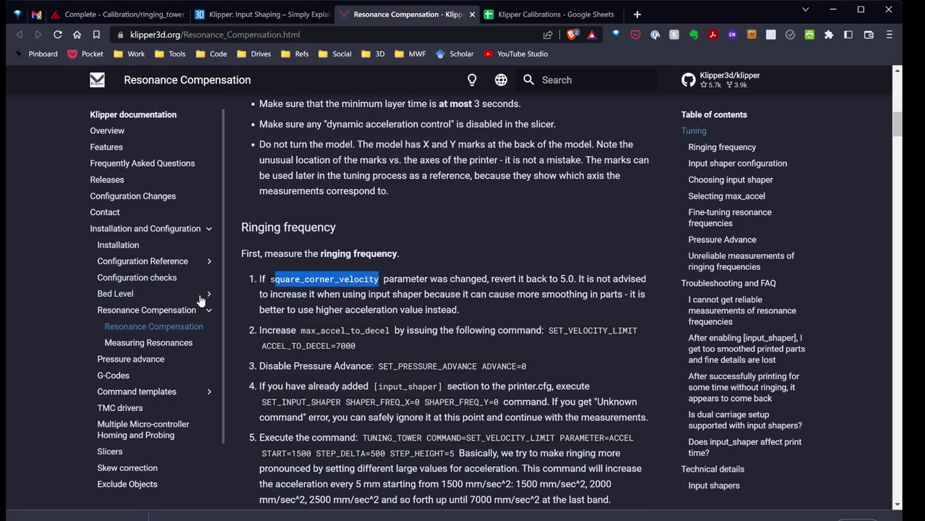
Scroll through printer.cfg's stepper settings, then return to the Resonance Compensation docs
{"action": "left_click", "coordinate": [137, 16]}
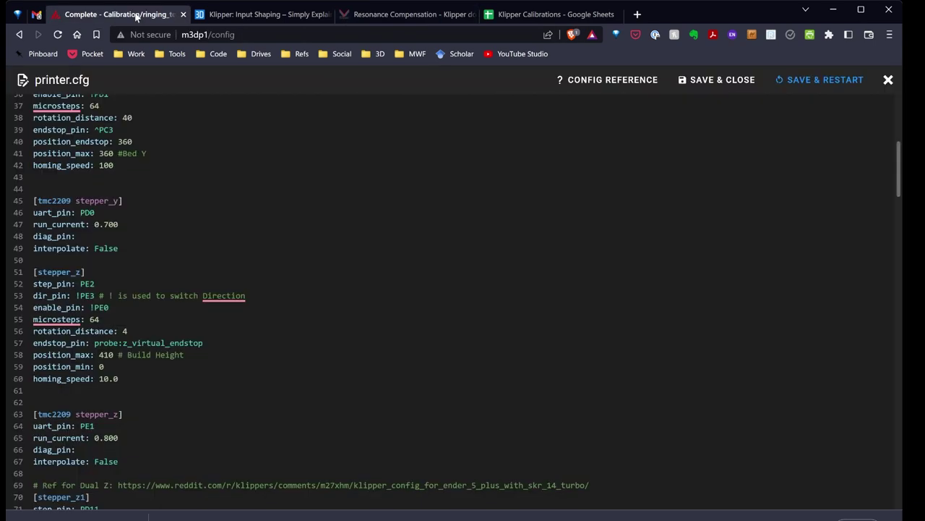
{"action": "scroll", "coordinate": [202, 211], "scroll_direction": "down", "scroll_amount": 2}
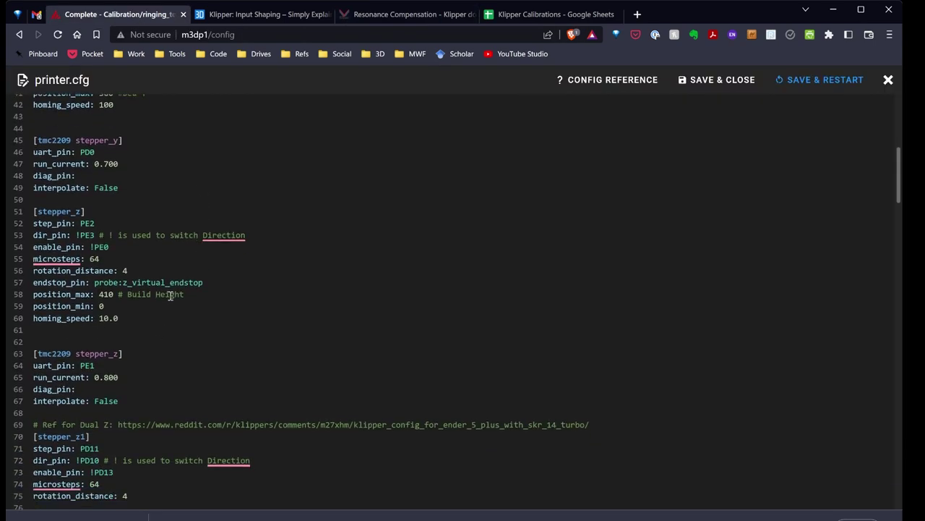
{"action": "scroll", "coordinate": [171, 296], "scroll_direction": "down", "scroll_amount": 3}
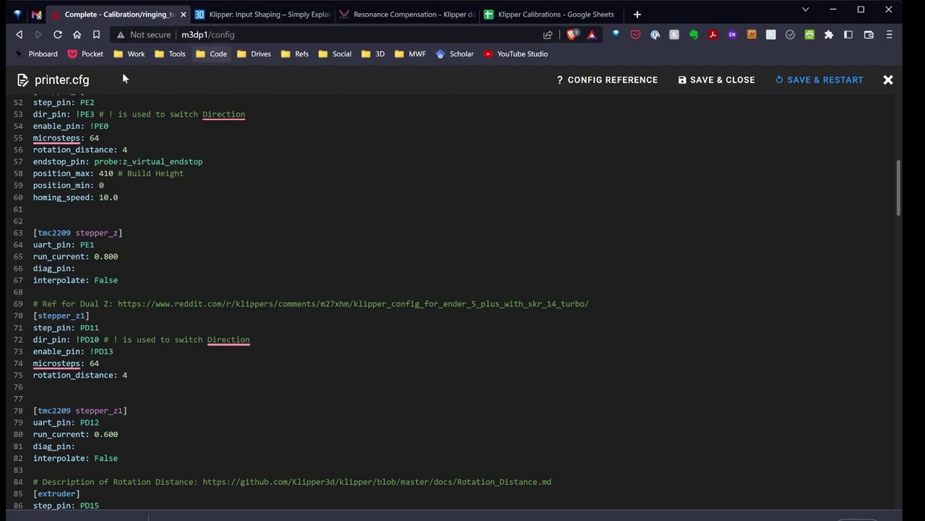
{"action": "scroll", "coordinate": [87, 240], "scroll_direction": "down", "scroll_amount": 3}
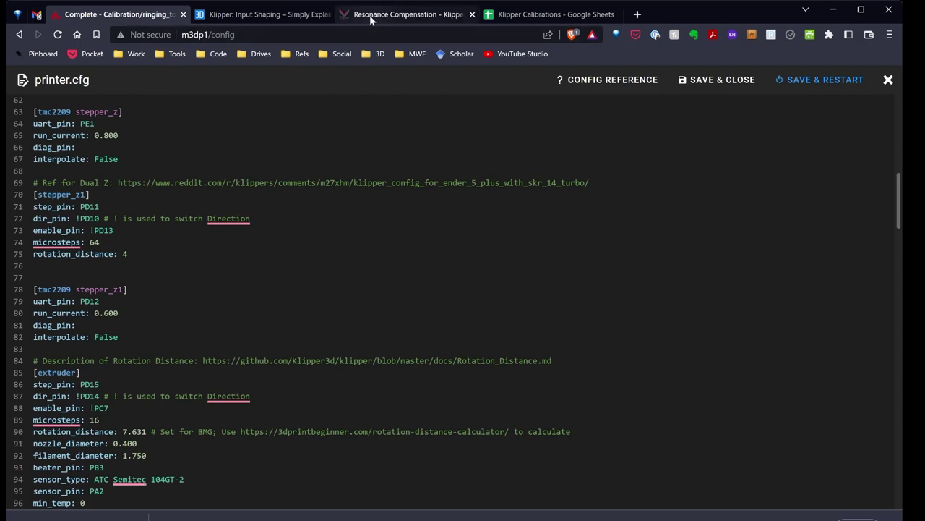
{"action": "left_click", "coordinate": [370, 15]}
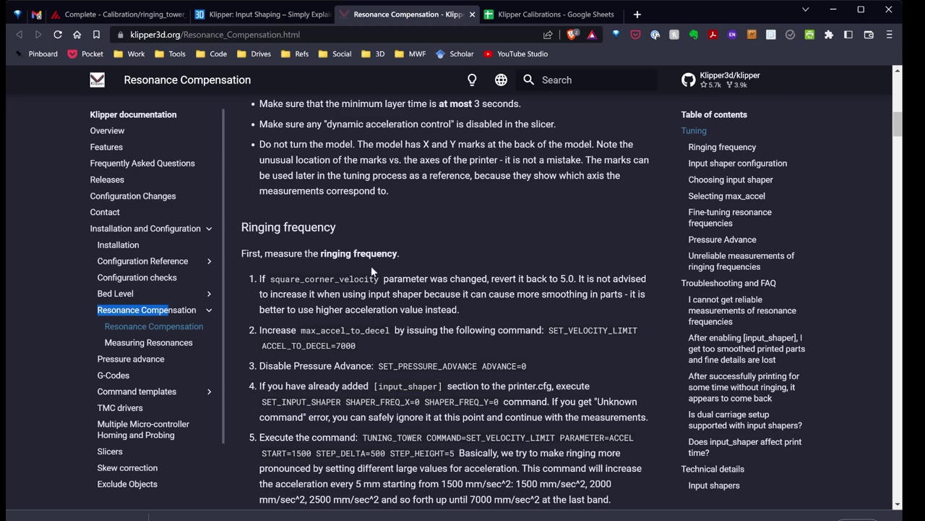
Close the printer.cfg editor and open Mainsail's console
{"action": "left_click", "coordinate": [101, 14]}
{"action": "left_click", "coordinate": [885, 81]}
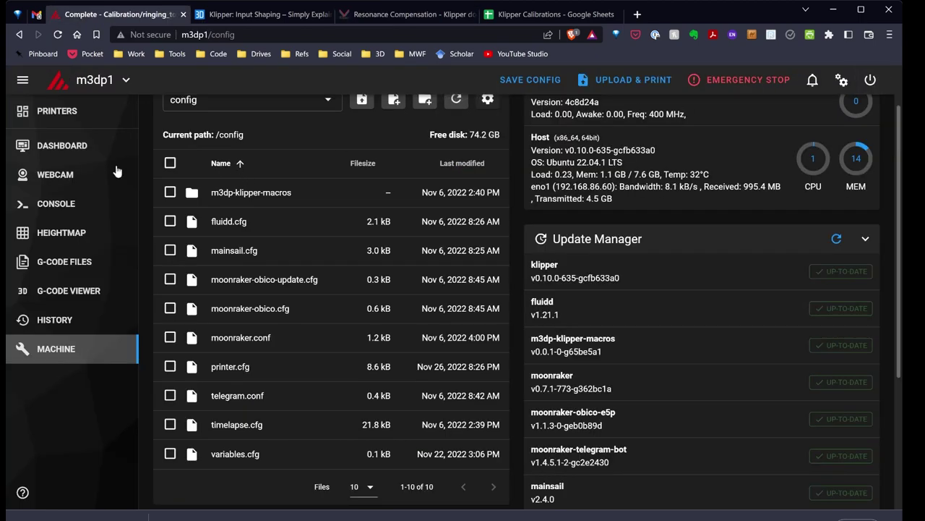
{"action": "left_click", "coordinate": [50, 210]}
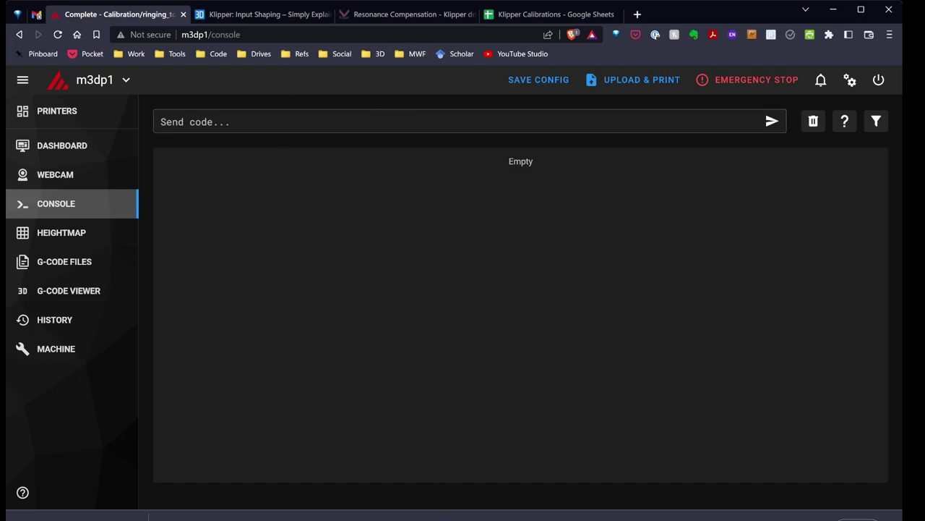
Copy SET_VELOCITY_LIMIT ACCEL_TO_DECEL=7000 from the docs and check the calibration sheet
{"action": "left_click", "coordinate": [394, 16]}
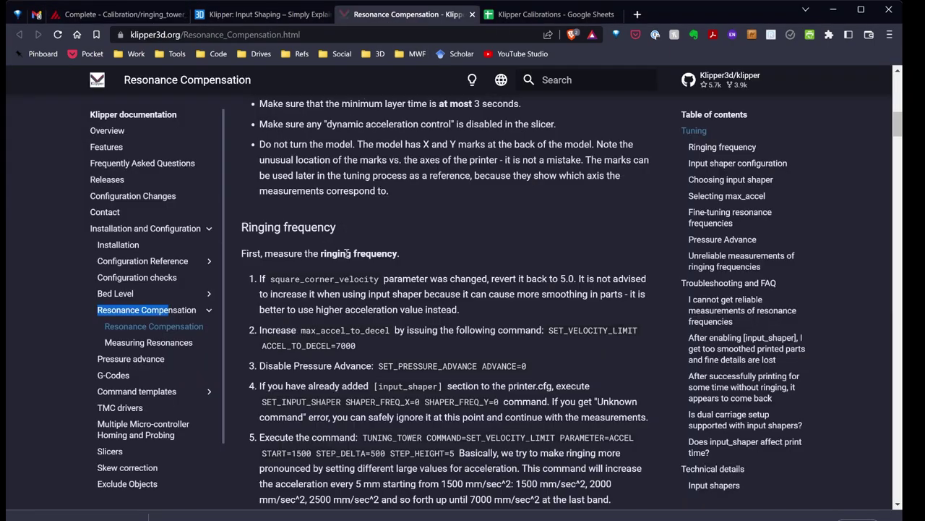
{"action": "left_click_drag", "start_coordinate": [549, 330], "coordinate": [358, 343]}
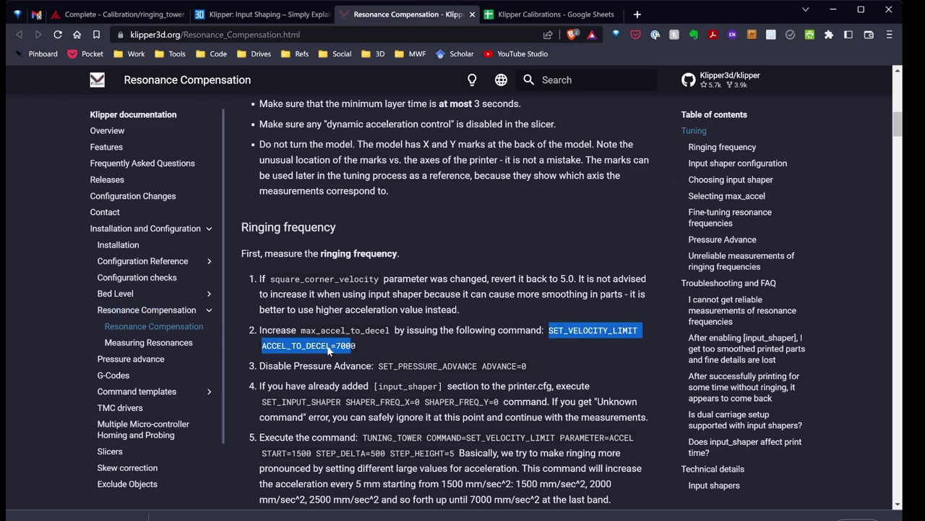
{"action": "left_click", "coordinate": [486, 350]}
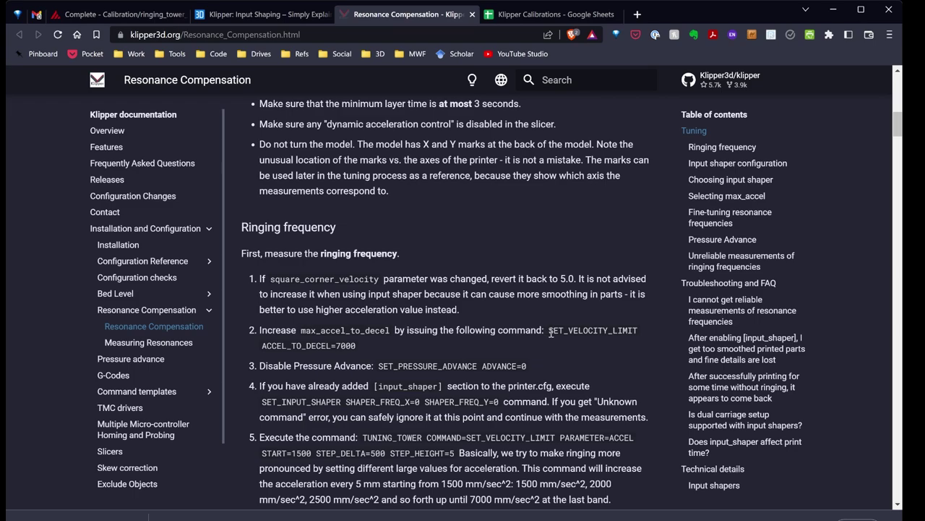
{"action": "left_click_drag", "start_coordinate": [551, 332], "coordinate": [359, 346]}
{"action": "key", "text": "ctrl+c"}
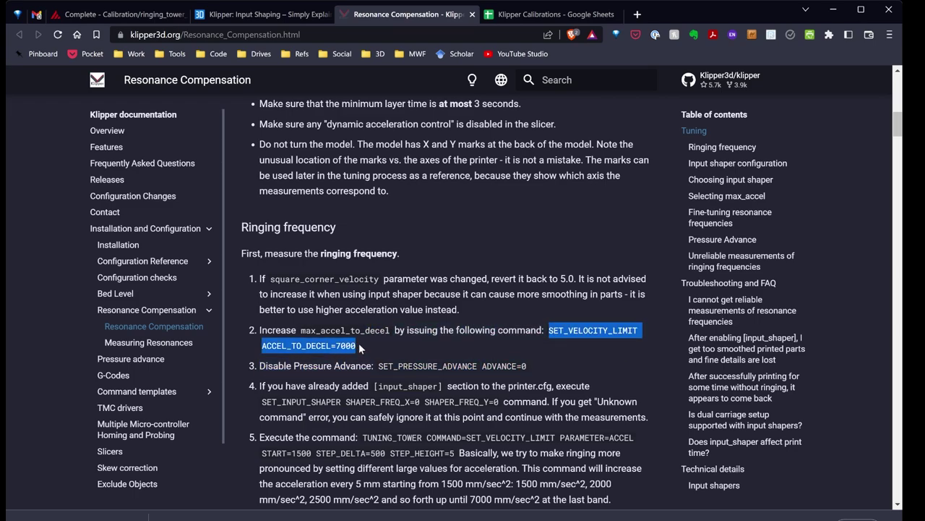
{"action": "key", "text": "ctrl+Tab"}
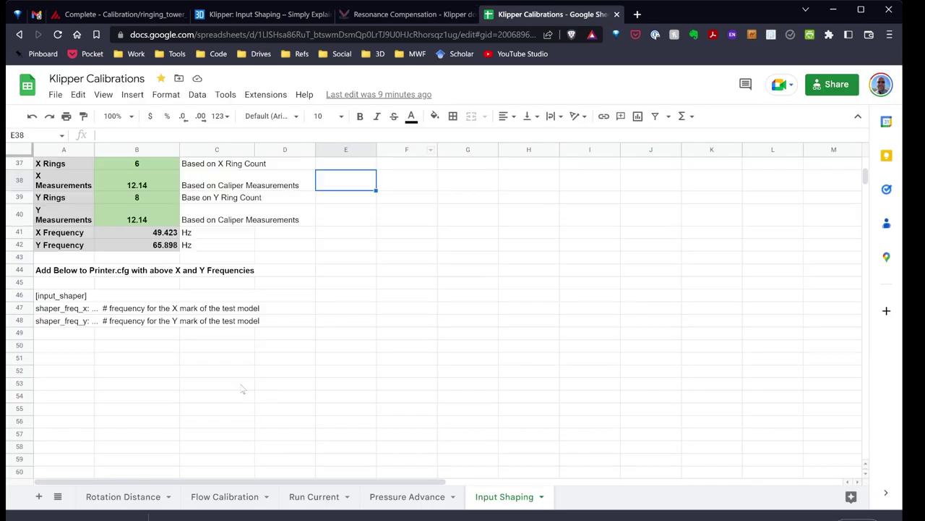
{"action": "scroll", "coordinate": [241, 388], "scroll_direction": "up", "scroll_amount": 5}
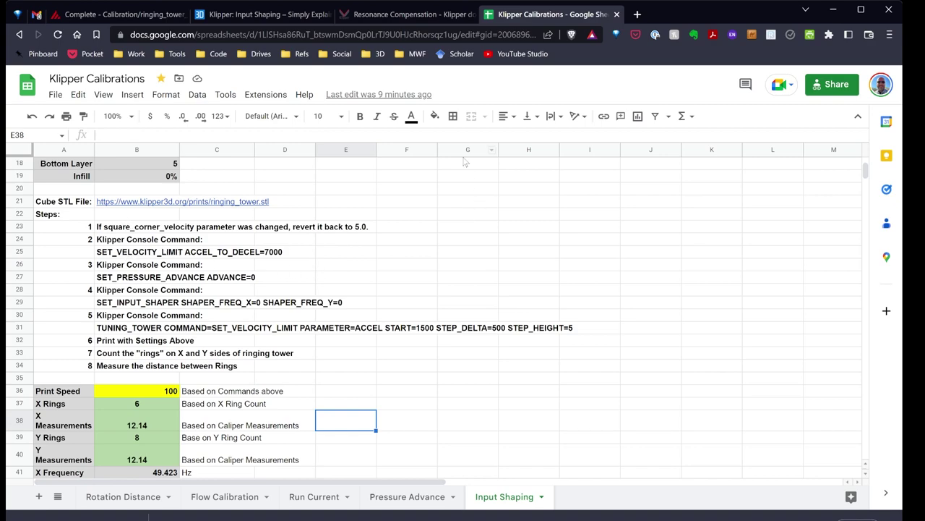
Paste and send SET_VELOCITY_LIMIT ACCEL_TO_DECEL=7000 in the Mainsail console
{"action": "left_click", "coordinate": [137, 14]}
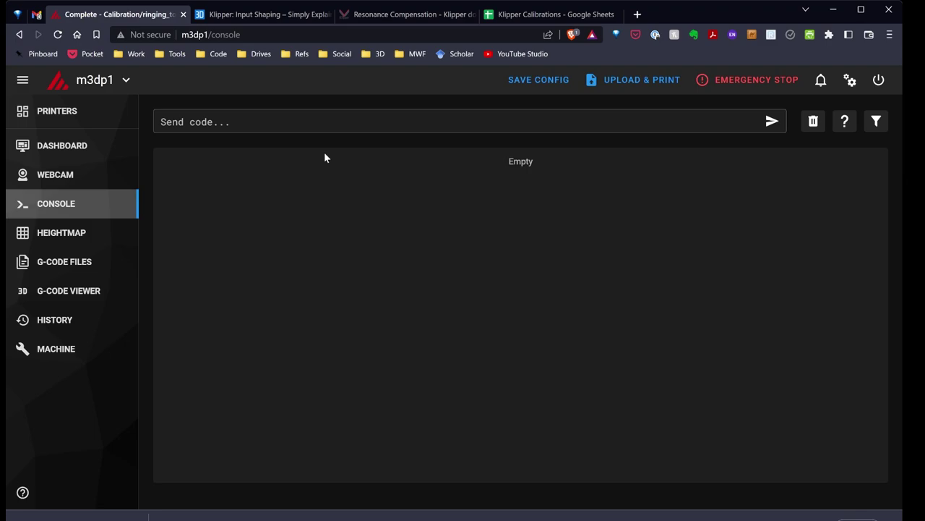
{"action": "left_click", "coordinate": [195, 118]}
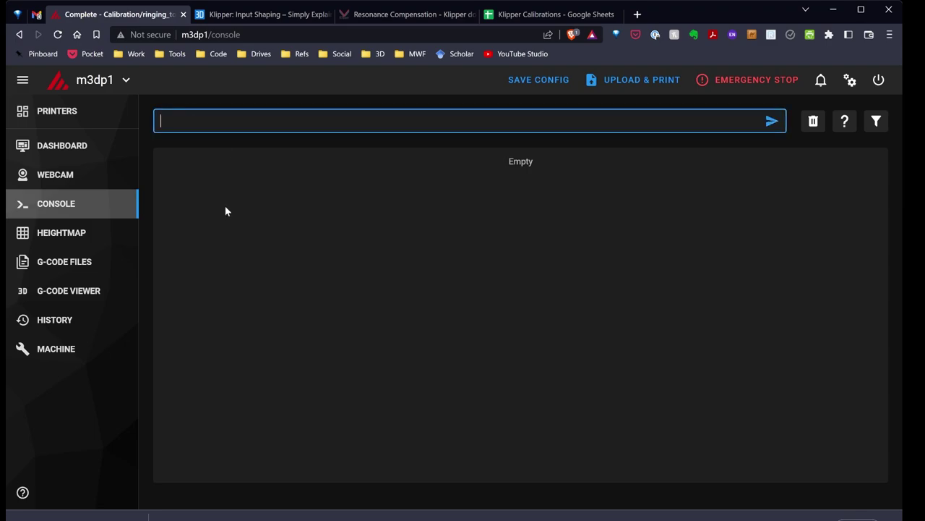
{"action": "key", "text": "ctrl+v"}
{"action": "left_click", "coordinate": [772, 123]}
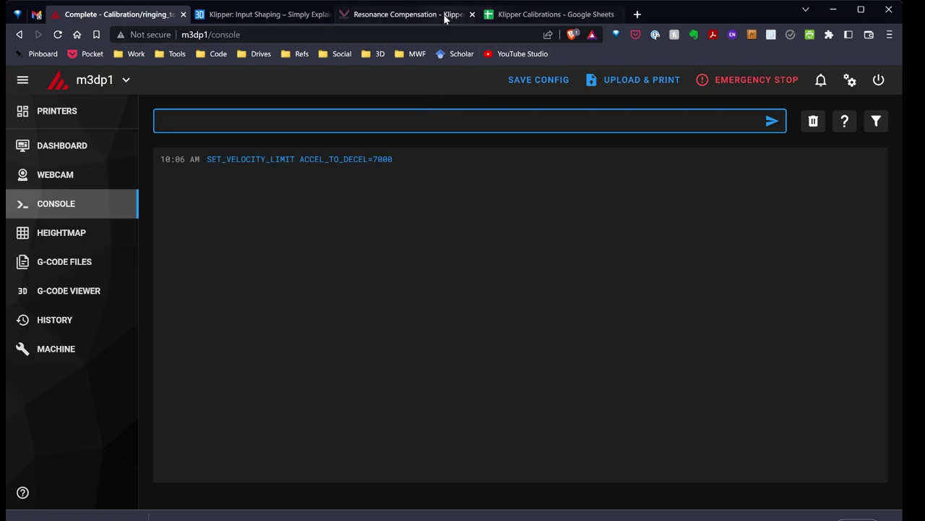
Copy SET_PRESSURE_ADVANCE ADVANCE=0 from the docs to disable pressure advance in the console
{"action": "left_click", "coordinate": [412, 14]}
{"action": "scroll", "coordinate": [366, 321], "scroll_direction": "down", "scroll_amount": 1}
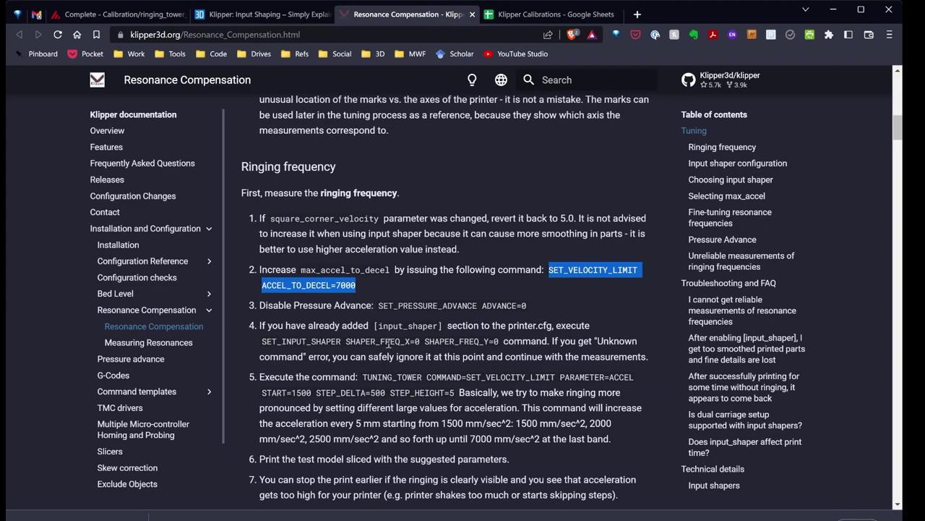
{"action": "left_click_drag", "start_coordinate": [378, 306], "coordinate": [535, 307]}
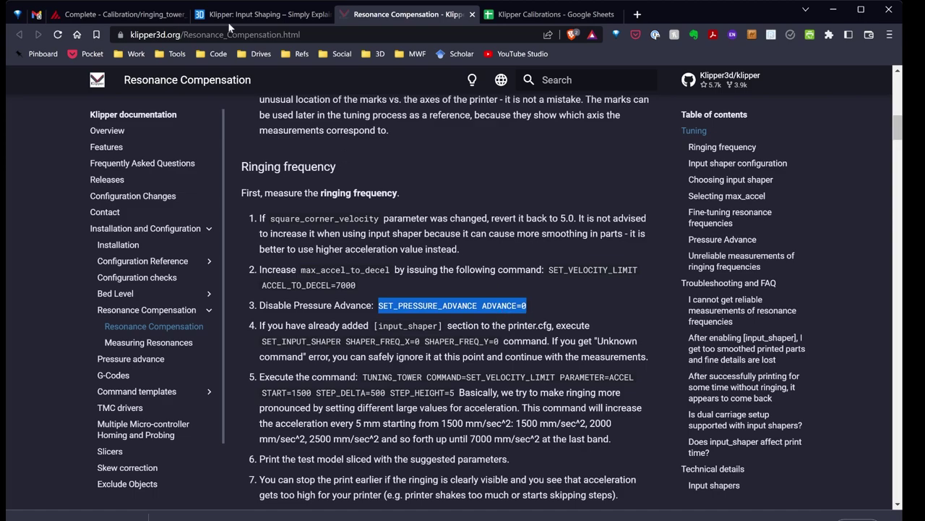
{"action": "left_click", "coordinate": [148, 15]}
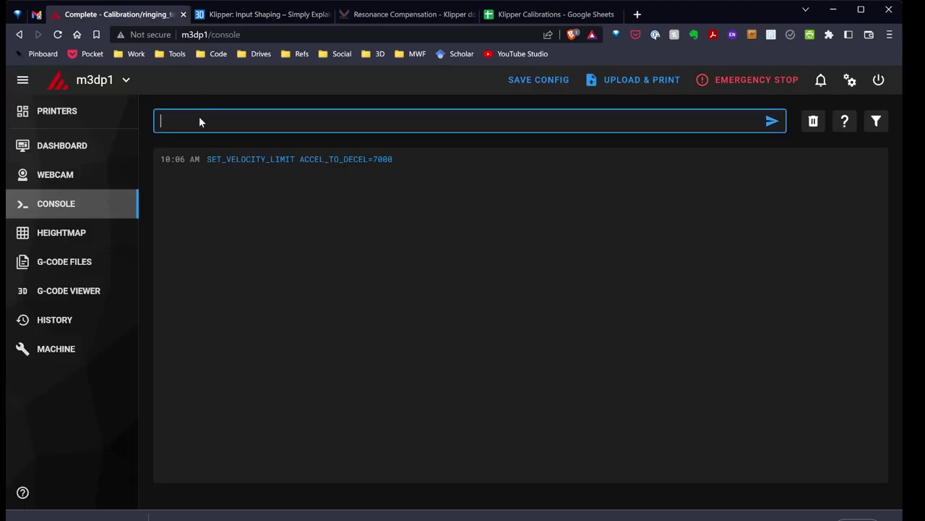
Select the SET_INPUT_SHAPER command in the docs for copying
{"action": "key", "text": "ctrl+Tab"}
{"action": "key", "text": "ctrl+Tab"}
{"action": "scroll", "coordinate": [423, 350], "scroll_direction": "down", "scroll_amount": 1}
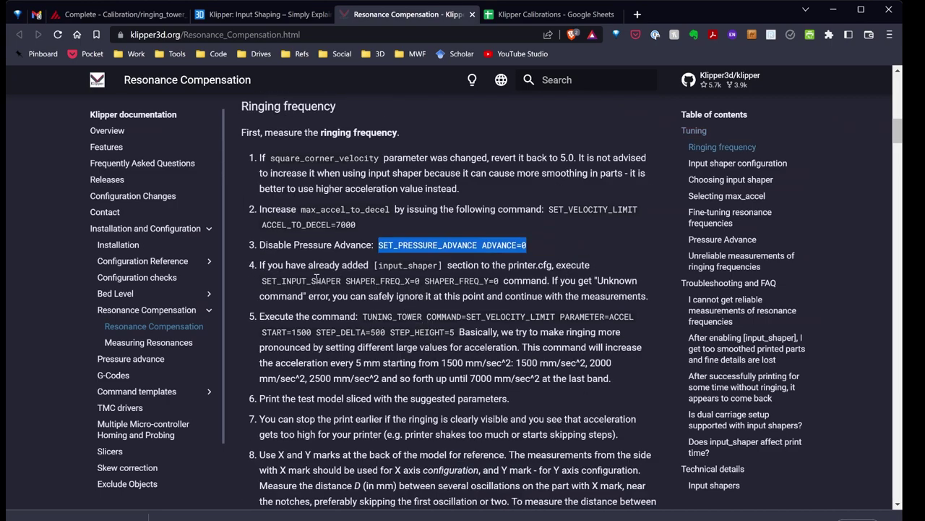
{"action": "left_click_drag", "start_coordinate": [258, 284], "coordinate": [498, 287]}
{"action": "key", "text": "ctrl+c"}
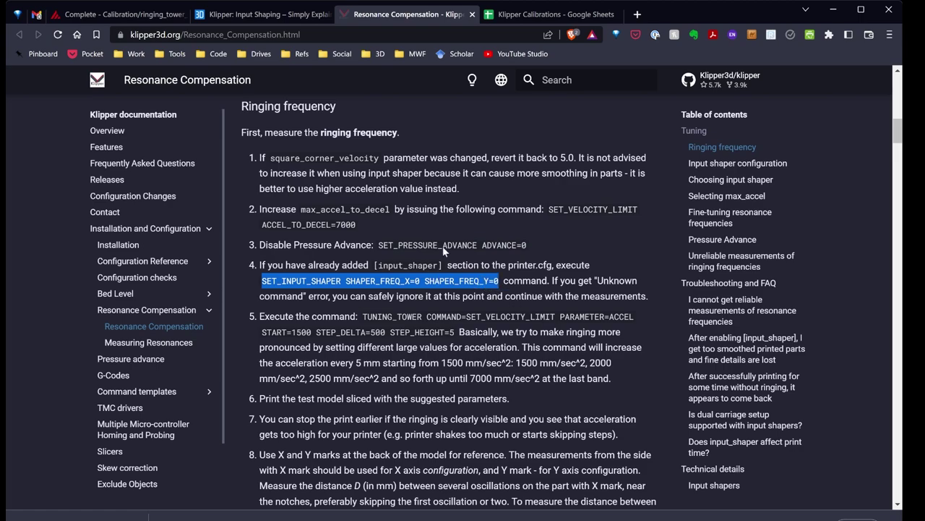
Send SET_INPUT_SHAPER SHAPER_FREQ_X=0 SHAPER_FREQ_Y=0 in the Mainsail console
{"action": "left_click", "coordinate": [116, 15]}
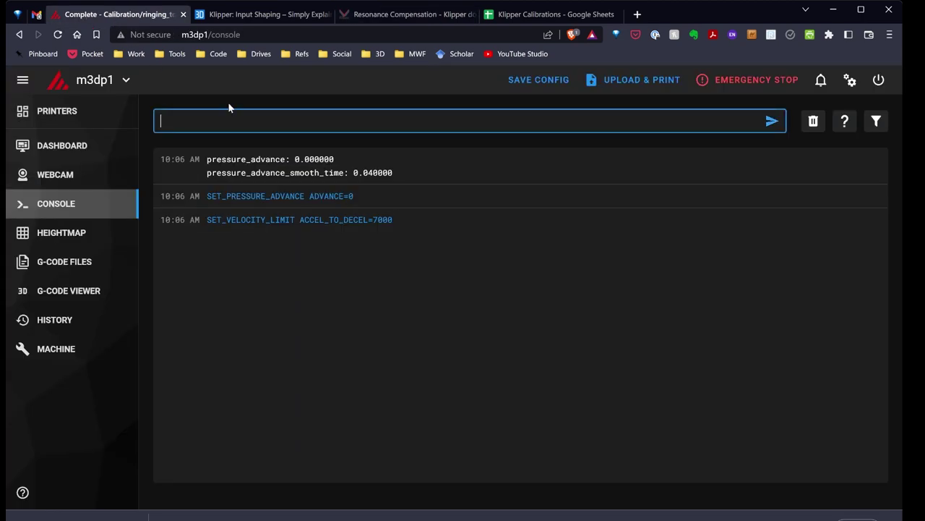
{"action": "key", "text": "ctrl+v"}
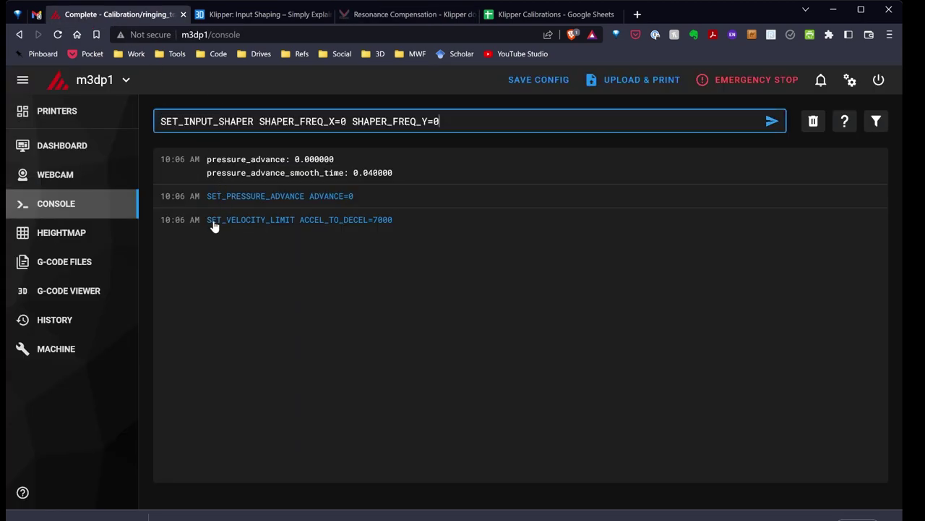
{"action": "left_click", "coordinate": [771, 121]}
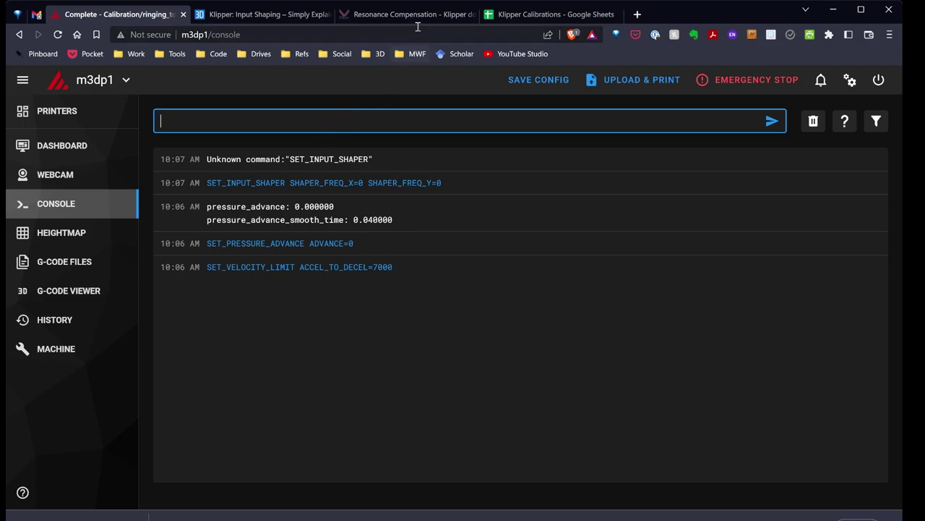
Select the TUNING_TOWER command in the Resonance Compensation docs
{"action": "left_click", "coordinate": [368, 14]}
{"action": "scroll", "coordinate": [443, 302], "scroll_direction": "down", "scroll_amount": 1}
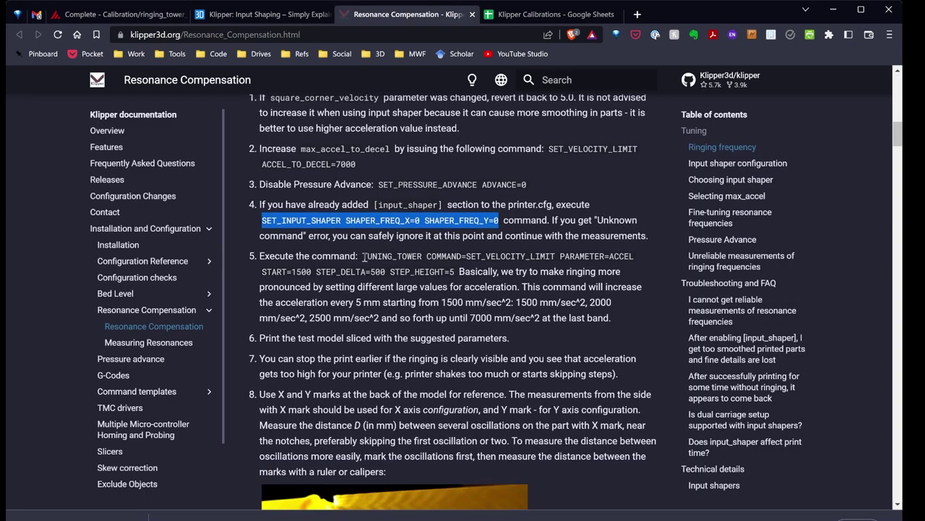
{"action": "left_click_drag", "start_coordinate": [364, 258], "coordinate": [455, 272]}
{"action": "key", "text": "ctrl+c"}
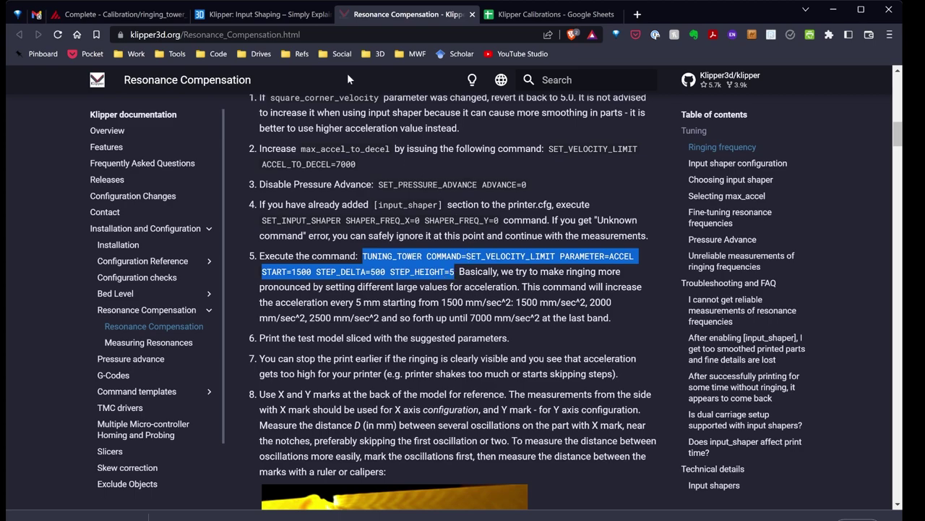
Run the TUNING_TOWER acceleration command, then choose ringing_tower_ENDER5PLUS.gcode to print
{"action": "left_click", "coordinate": [100, 14]}
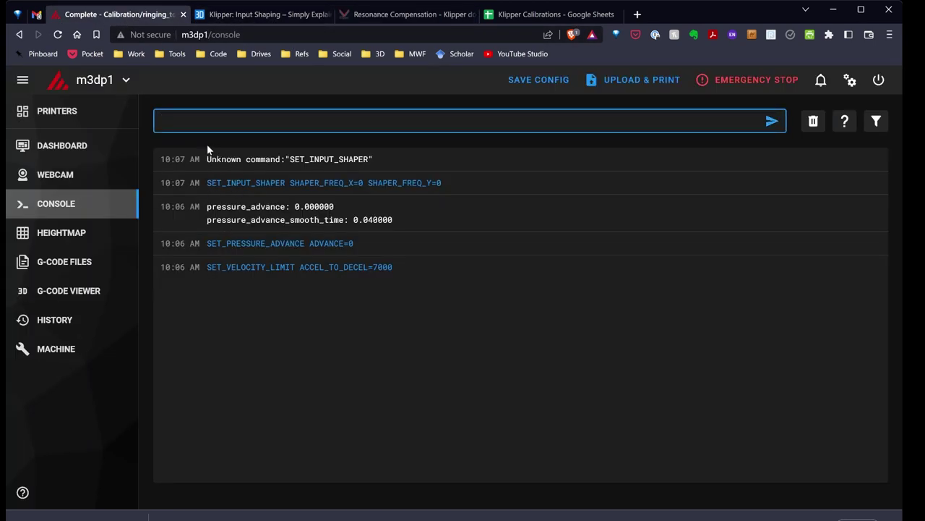
{"action": "key", "text": "ctrl+v"}
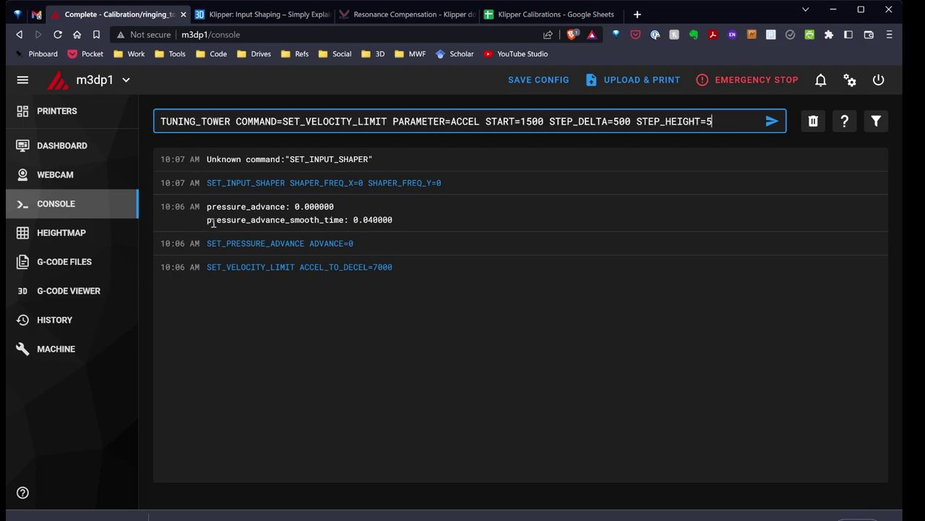
{"action": "left_click", "coordinate": [772, 122]}
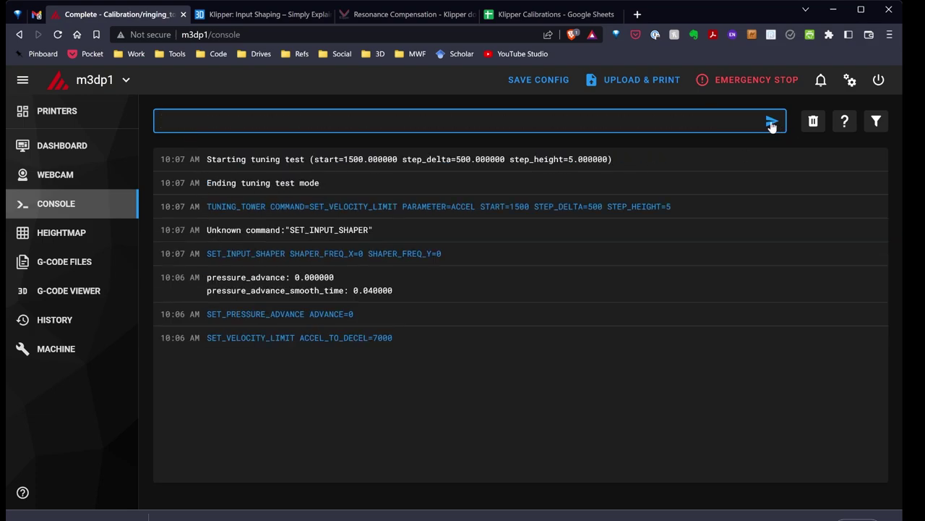
{"action": "left_click", "coordinate": [72, 261]}
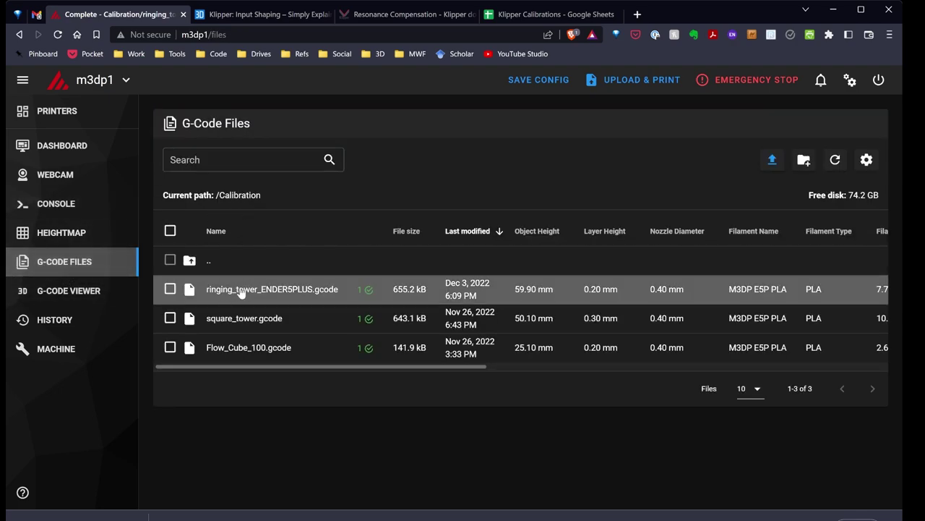
{"action": "left_click", "coordinate": [283, 289]}
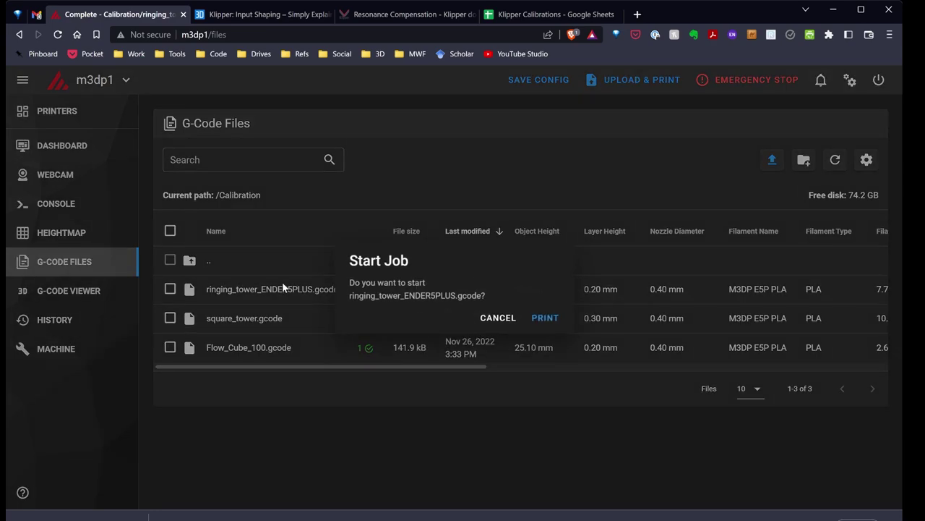
Cancel the Start Job prompt without printing
{"action": "left_click", "coordinate": [501, 318]}
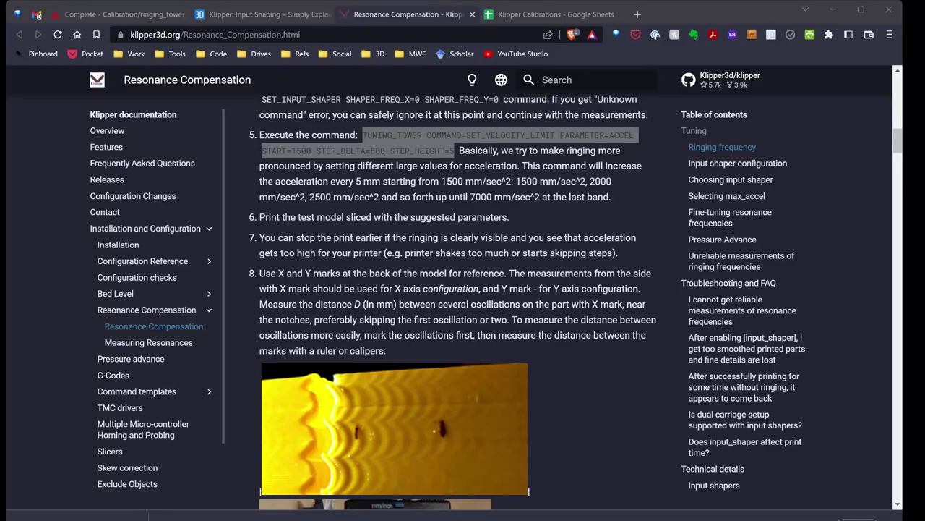
Bring up the Klipper Calibrations spreadsheet's Input Shaping figures
{"action": "key", "text": "alt+Tab"}
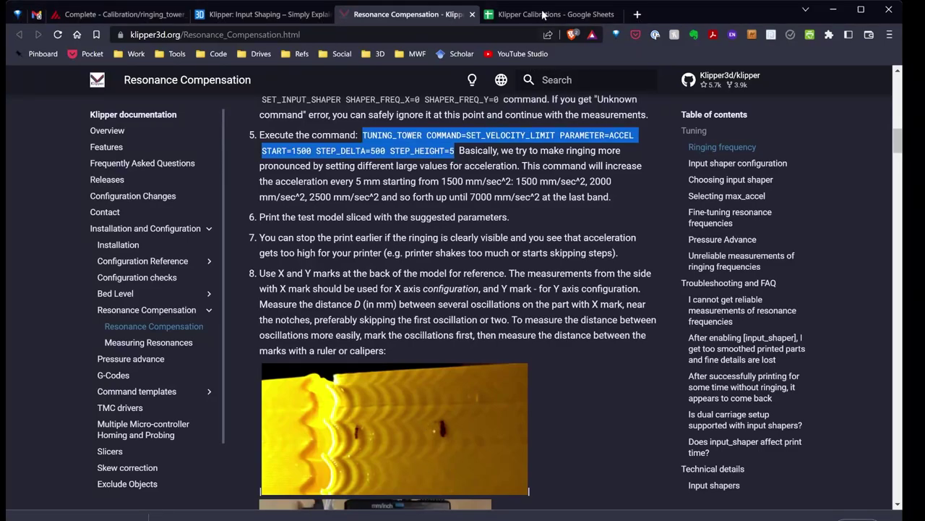
{"action": "scroll", "coordinate": [570, 303], "scroll_direction": "down", "scroll_amount": 8}
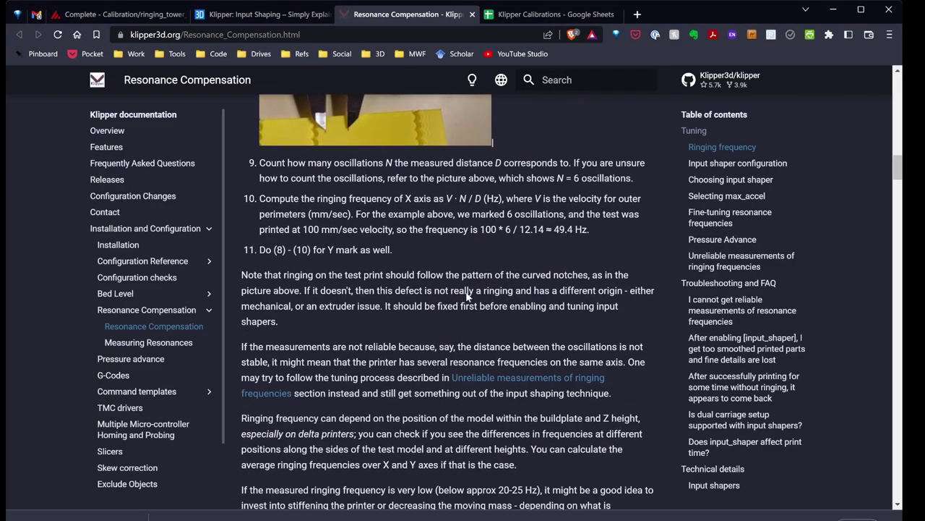
{"action": "left_click", "coordinate": [546, 14]}
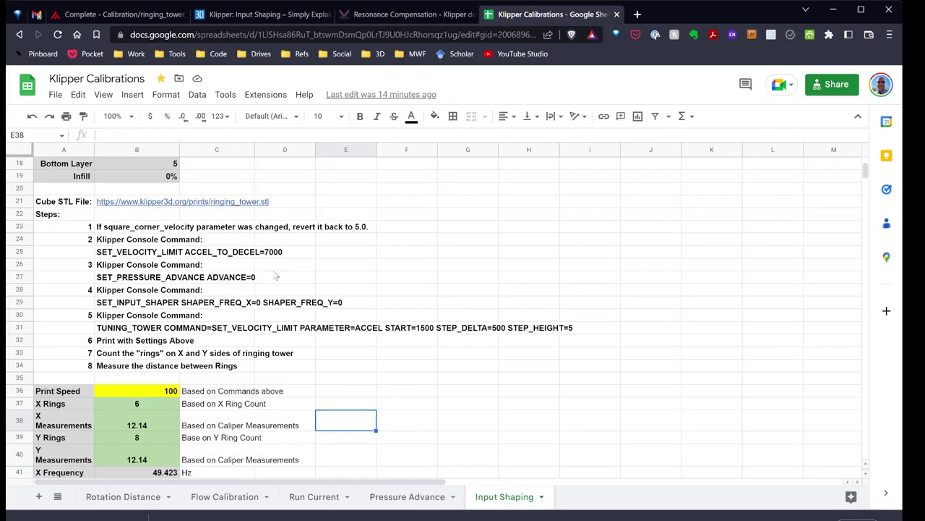
{"action": "scroll", "coordinate": [135, 426], "scroll_direction": "down", "scroll_amount": 2}
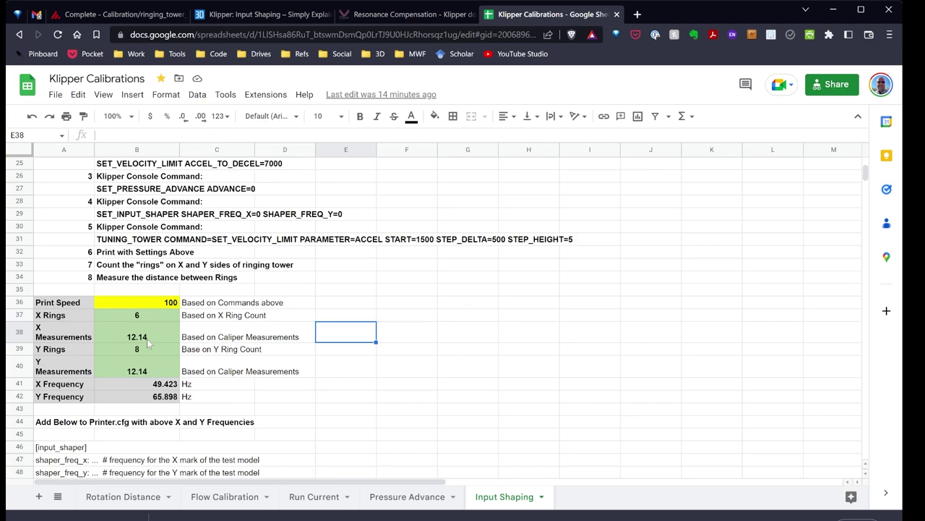
Enter 3 Y rings and a 2.53 mm Y measurement, then inspect the Y Frequency formula
{"action": "left_click", "coordinate": [137, 352]}
{"action": "type", "text": "3"}
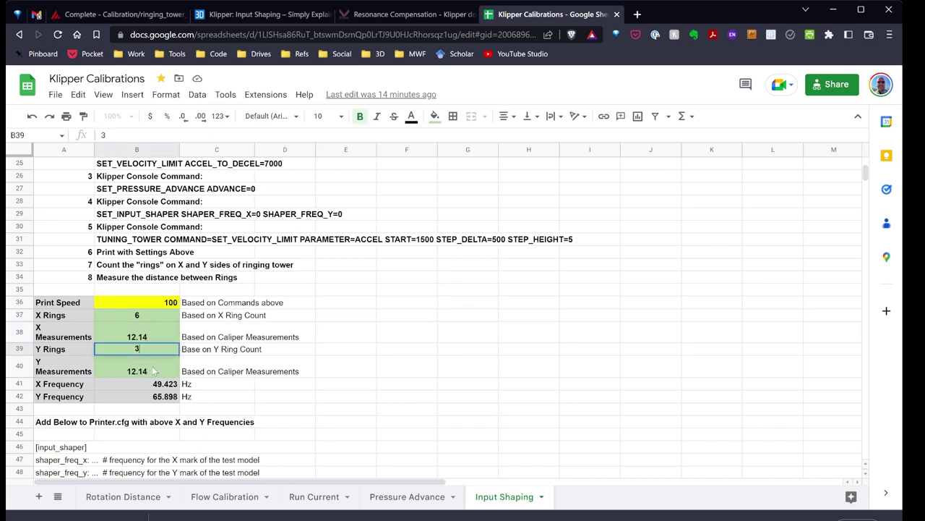
{"action": "left_click", "coordinate": [147, 371]}
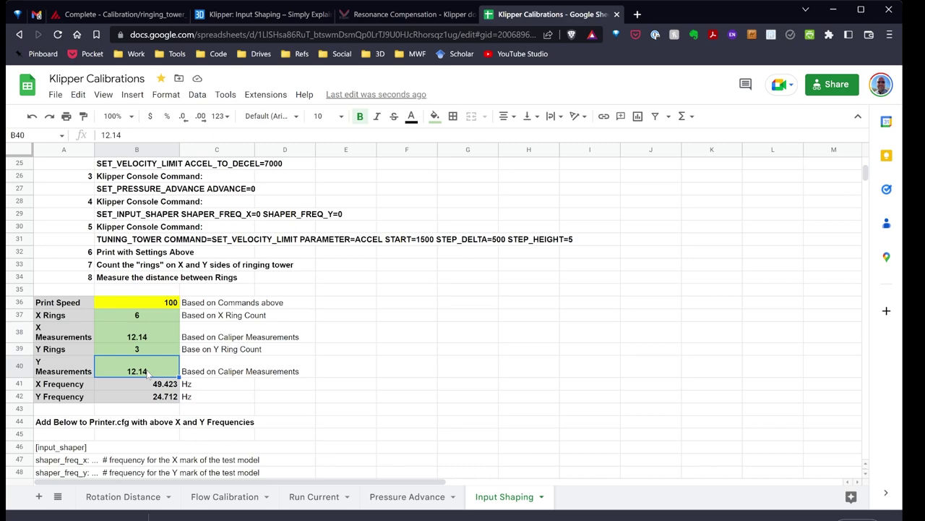
{"action": "type", "text": "2."}
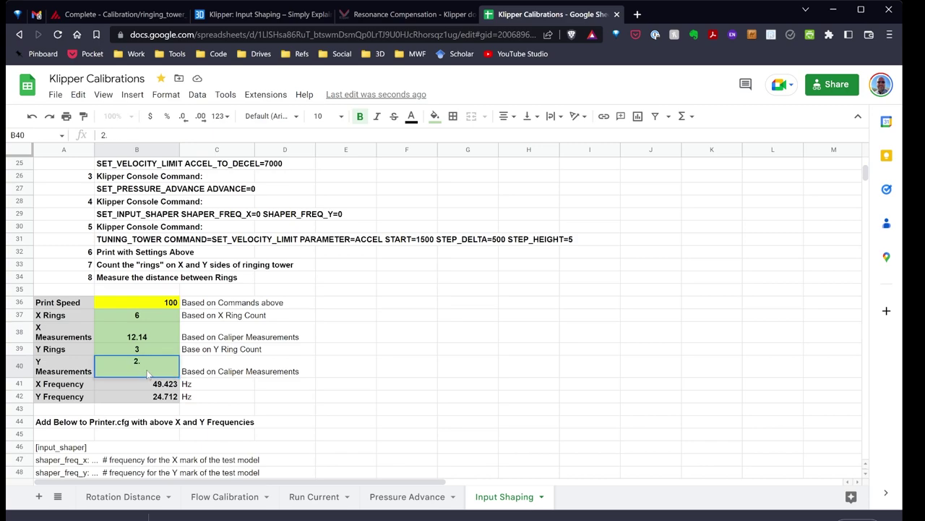
{"action": "type", "text": "53"}
{"action": "left_click", "coordinate": [303, 427]}
{"action": "left_click", "coordinate": [157, 397]}
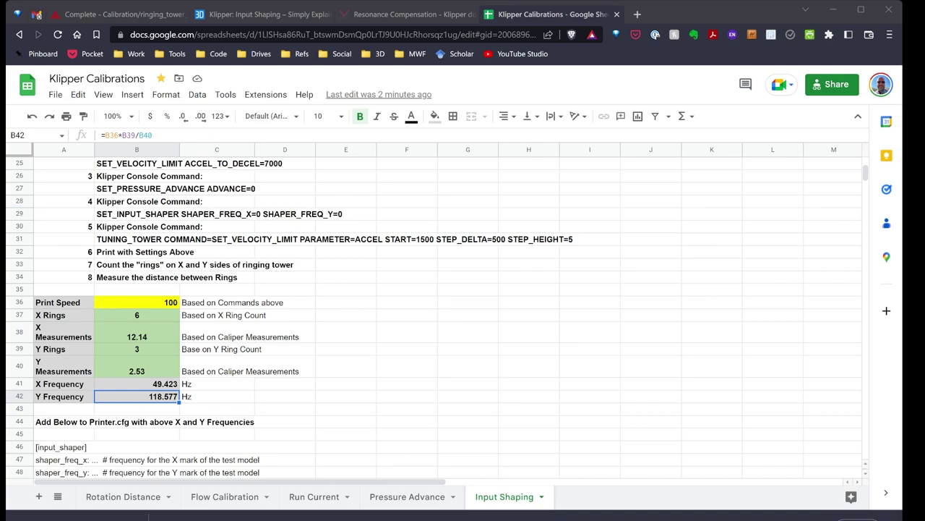
Enter 5 X rings and a 7.29 mm X measurement in the calibration sheet
{"action": "left_click", "coordinate": [64, 315]}
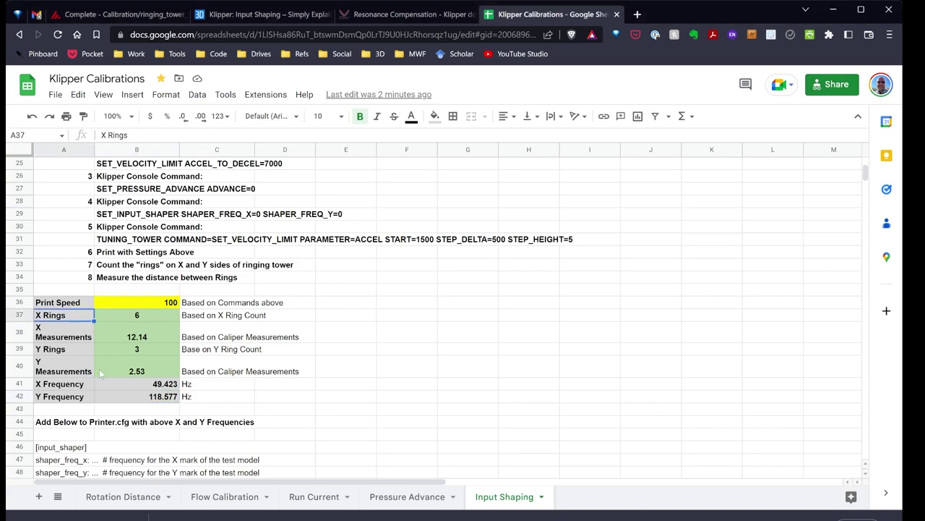
{"action": "left_click", "coordinate": [146, 316]}
{"action": "type", "text": "5"}
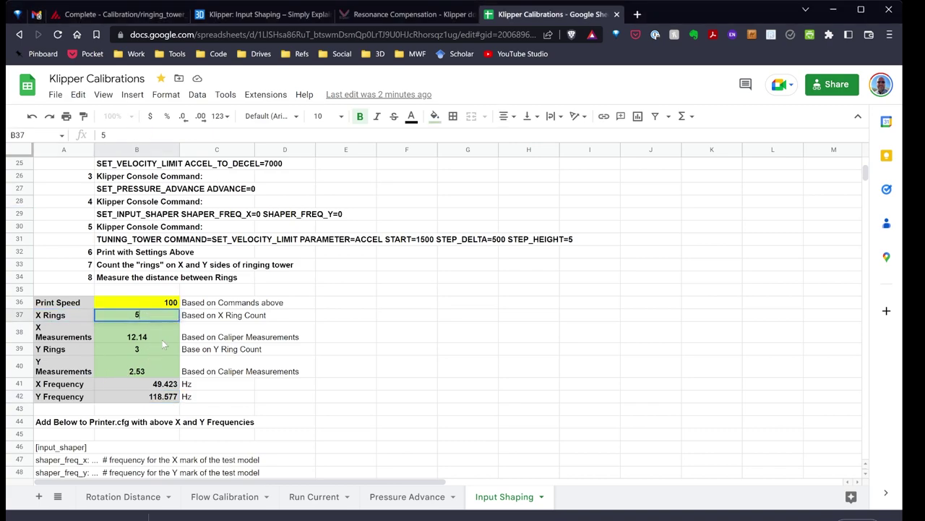
{"action": "left_click", "coordinate": [137, 337]}
{"action": "type", "text": "7"}
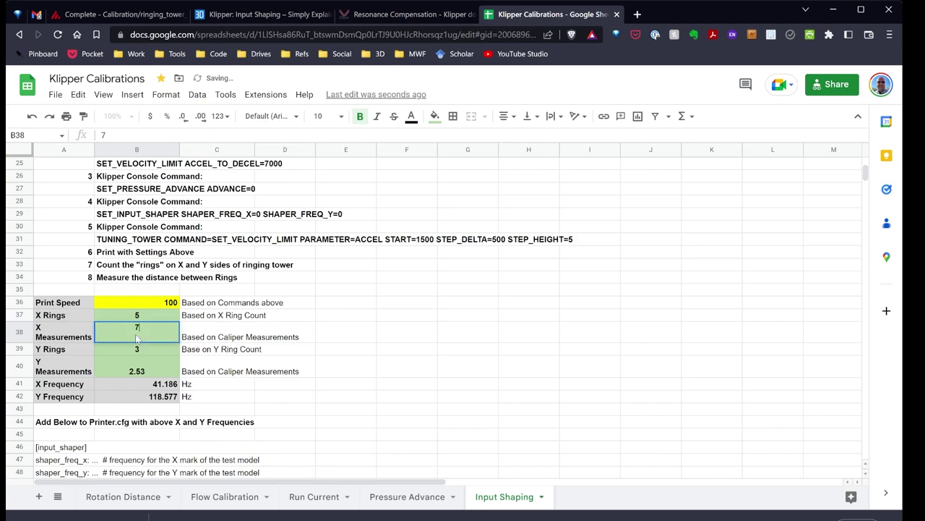
{"action": "type", "text": ".29"}
{"action": "left_click", "coordinate": [169, 375]}
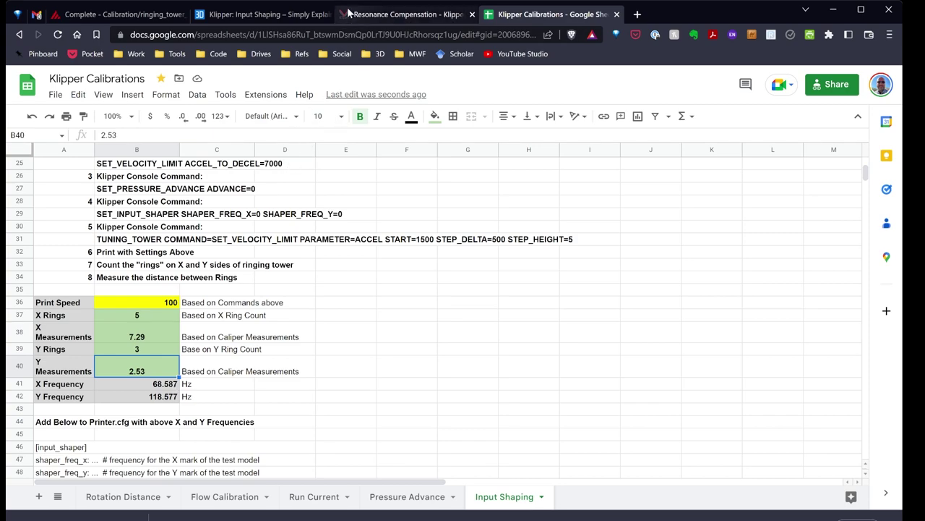
Open printer.cfg from Mainsail's configuration files for editing
{"action": "left_click", "coordinate": [106, 15]}
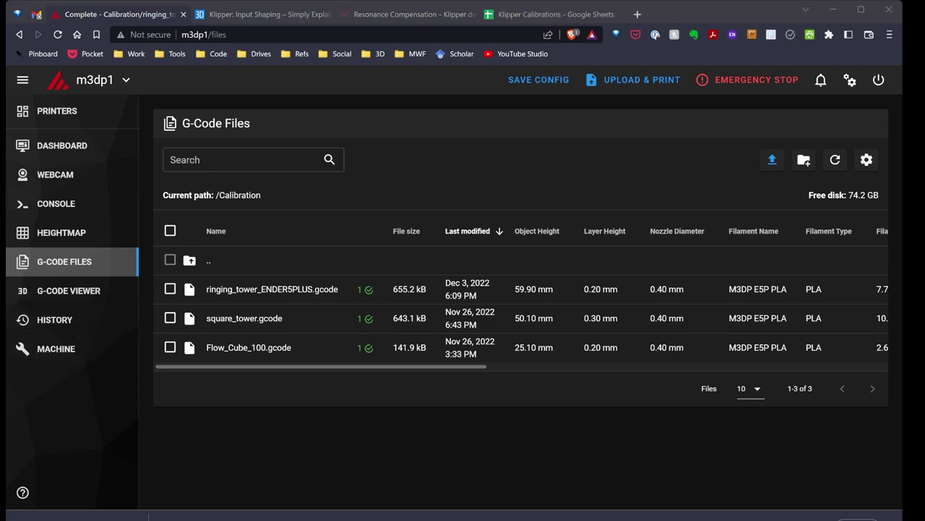
{"action": "left_click", "coordinate": [58, 350]}
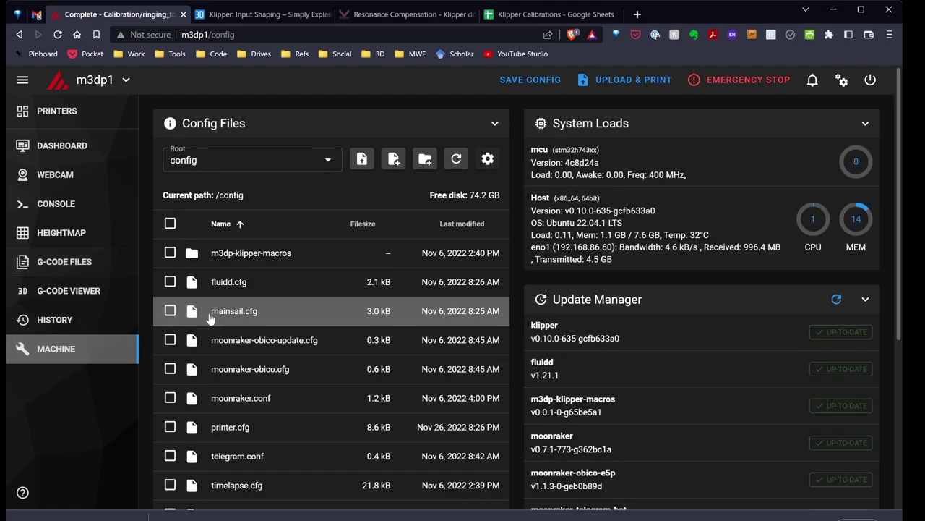
{"action": "scroll", "coordinate": [272, 311], "scroll_direction": "down", "scroll_amount": 2}
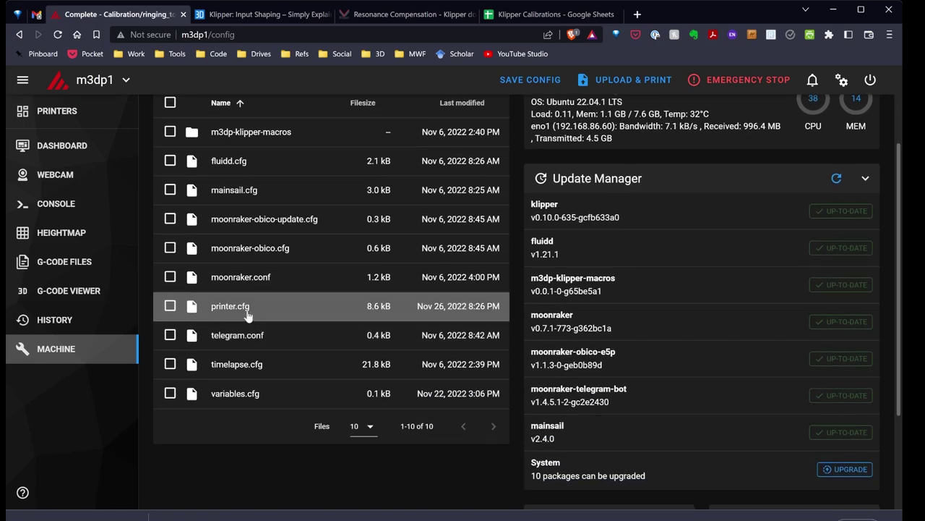
{"action": "left_click", "coordinate": [248, 314]}
Insert blank lines at line 280, above the 'Delete Below if resetting' block
{"action": "scroll", "coordinate": [231, 316], "scroll_direction": "down", "scroll_amount": 20}
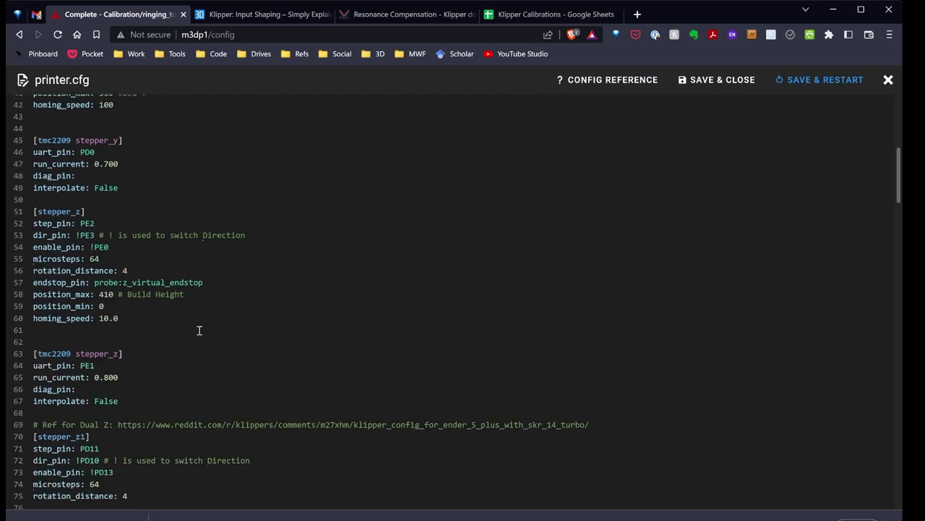
{"action": "scroll", "coordinate": [187, 321], "scroll_direction": "down", "scroll_amount": 18}
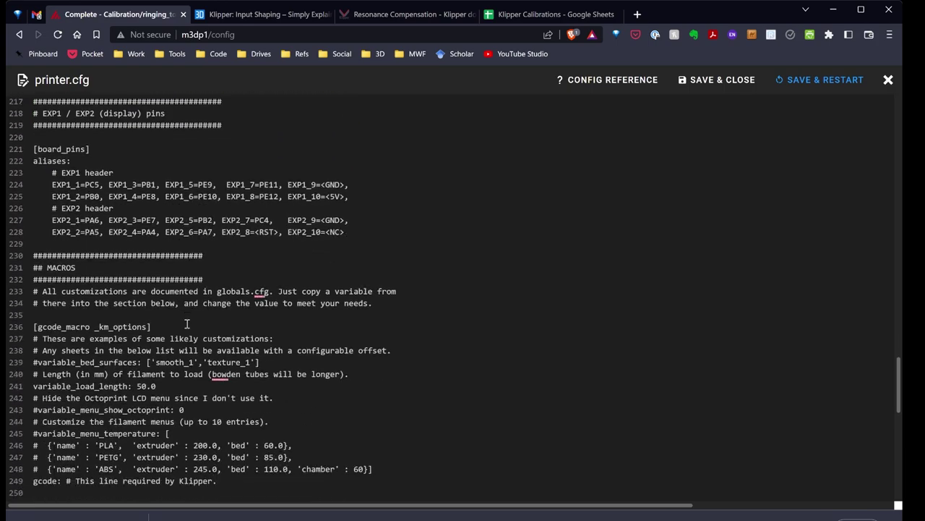
{"action": "scroll", "coordinate": [188, 324], "scroll_direction": "down", "scroll_amount": 5}
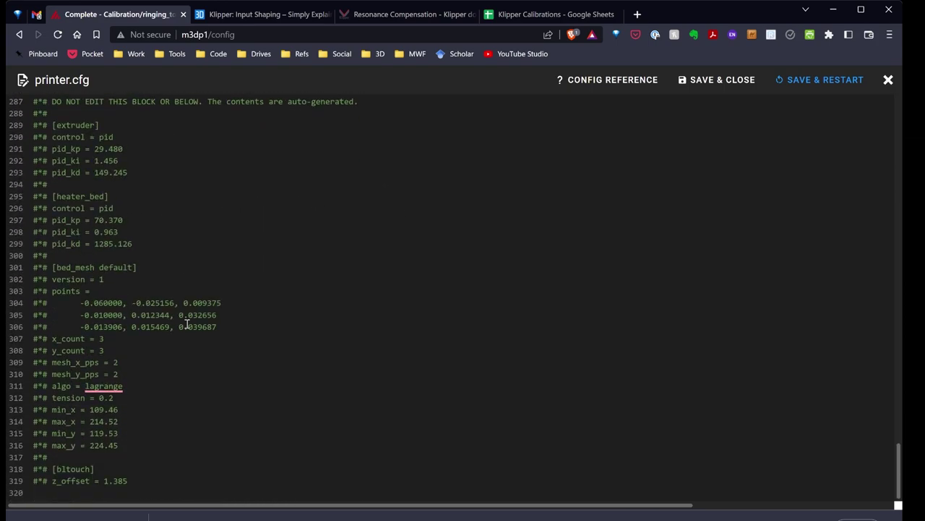
{"action": "scroll", "coordinate": [146, 335], "scroll_direction": "up", "scroll_amount": 5}
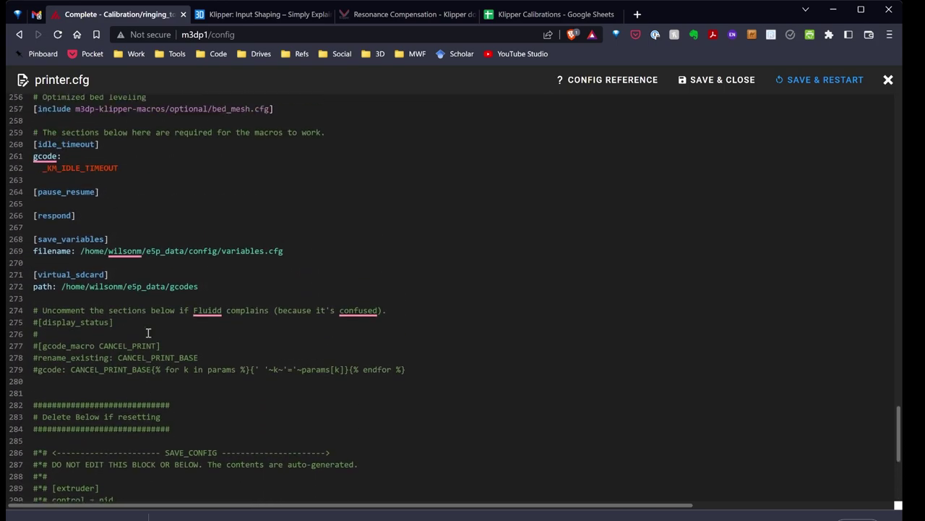
{"action": "left_click", "coordinate": [68, 381]}
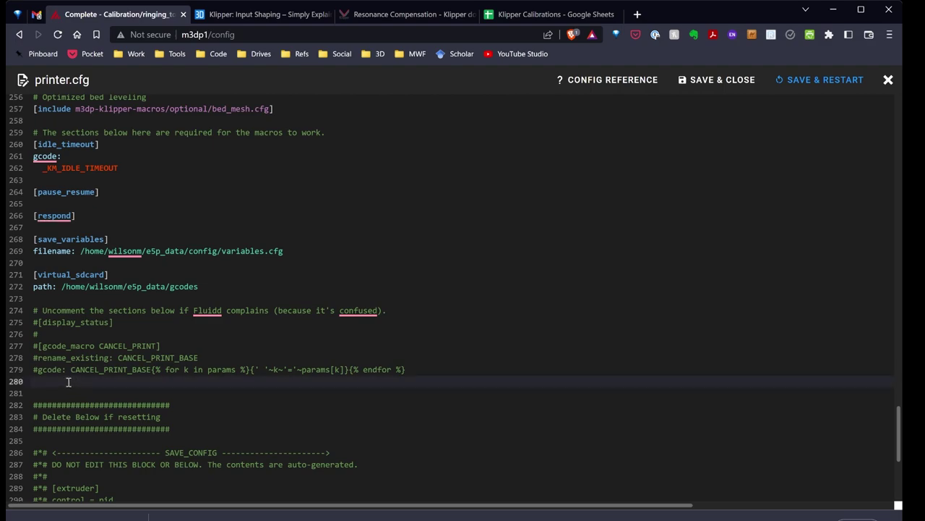
{"action": "key", "text": "Return"}
{"action": "key", "text": "Return"}
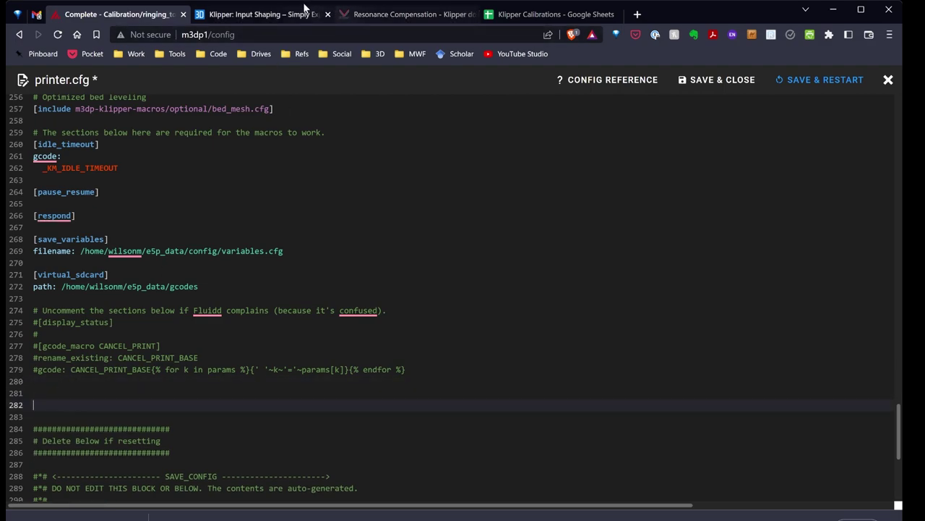
Copy the [input_shaper] template rows A46:D48 from the spreadsheet into printer.cfg at line 282
{"action": "left_click", "coordinate": [547, 15]}
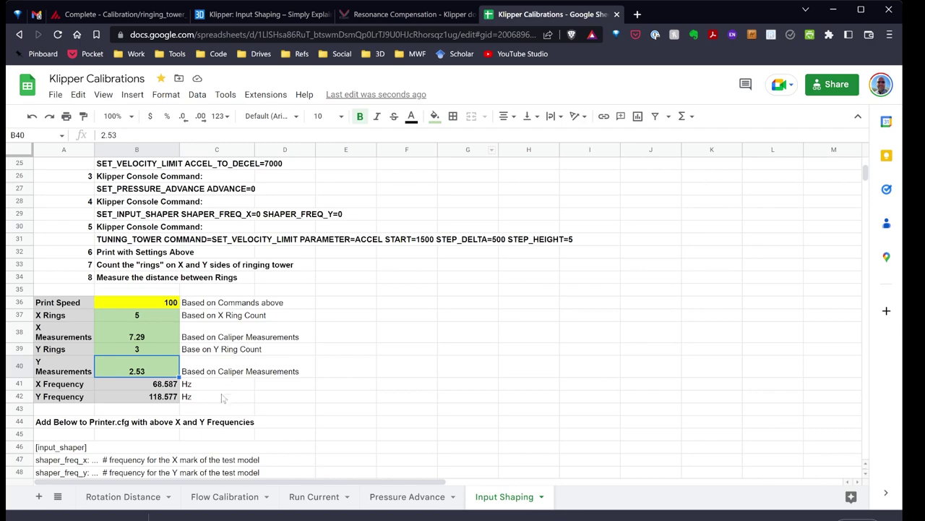
{"action": "scroll", "coordinate": [217, 397], "scroll_direction": "down", "scroll_amount": 3}
{"action": "left_click", "coordinate": [45, 273]}
{"action": "left_click_drag", "start_coordinate": [48, 283], "coordinate": [45, 311]}
{"action": "right_click", "coordinate": [44, 311]}
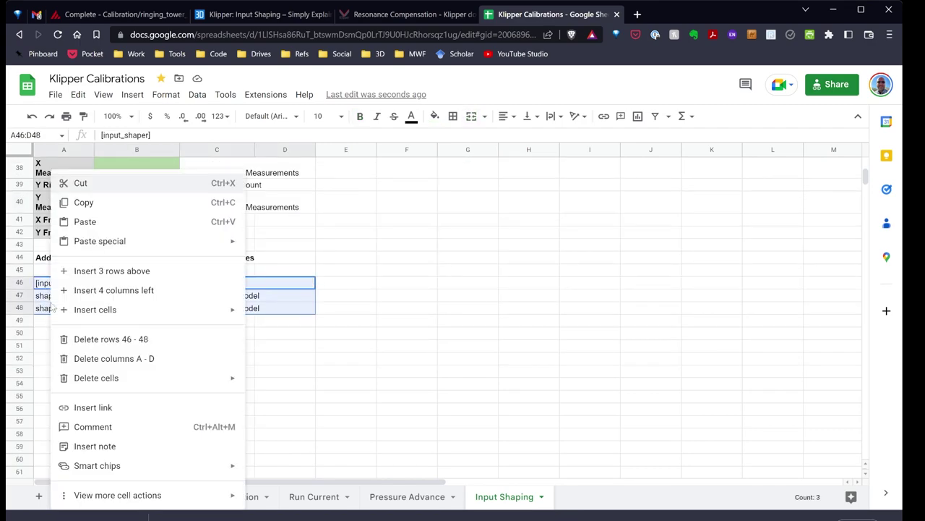
{"action": "left_click", "coordinate": [78, 202]}
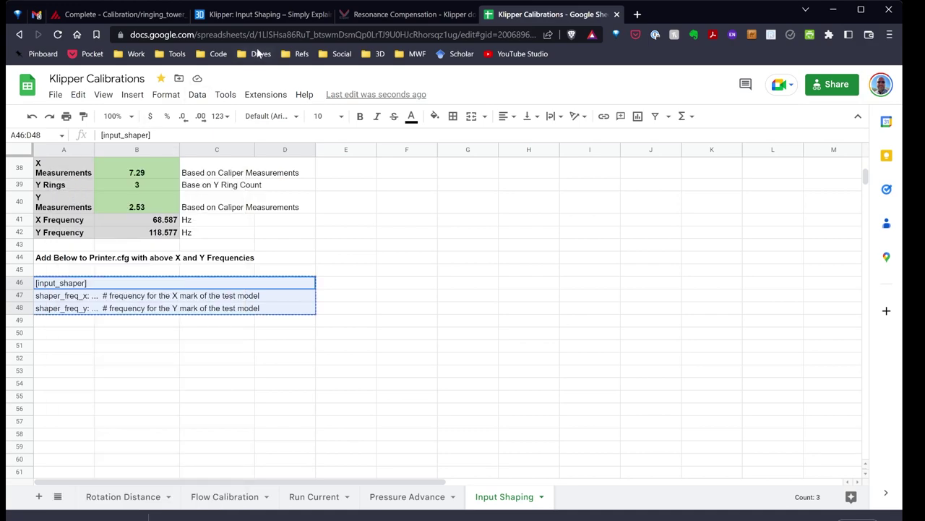
{"action": "left_click", "coordinate": [114, 14]}
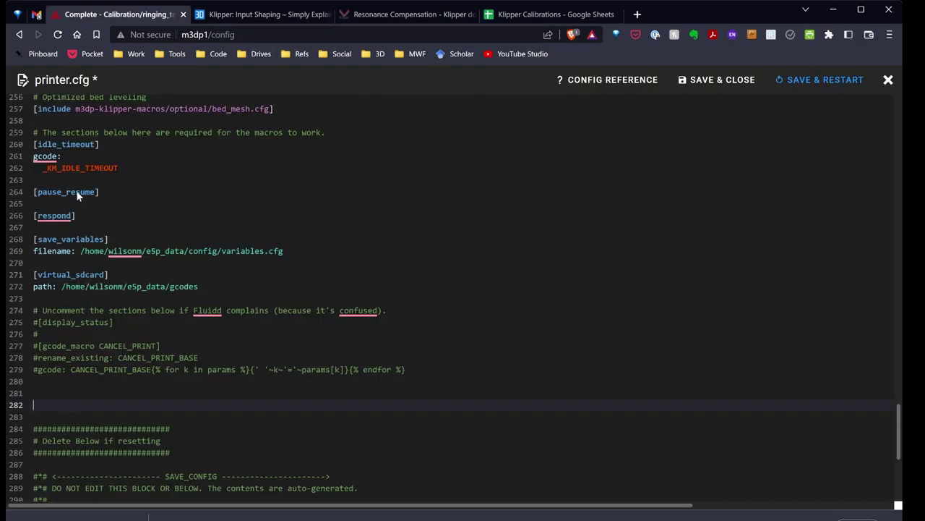
{"action": "key", "text": "ctrl+v"}
{"action": "left_click", "coordinate": [119, 418]}
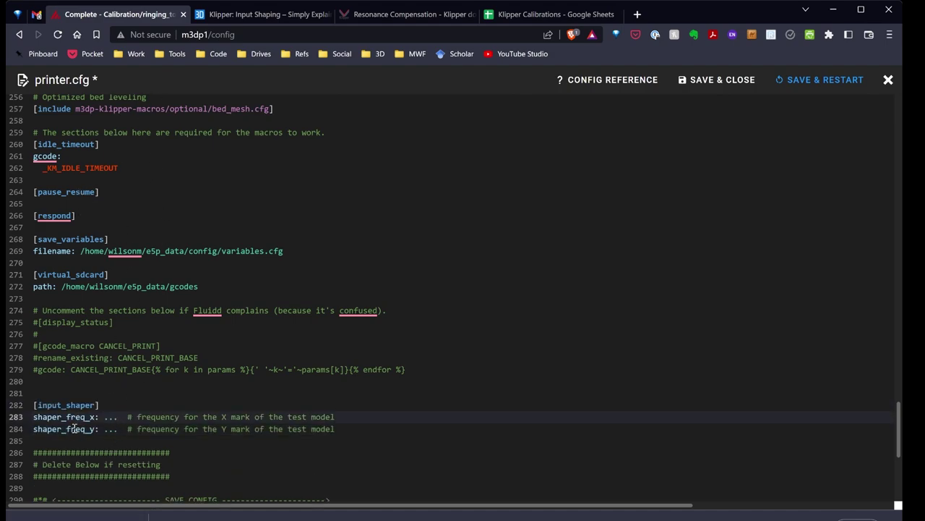
Copy the X Frequency value 68.587 from cell B41 of the spreadsheet
{"action": "left_click", "coordinate": [543, 14]}
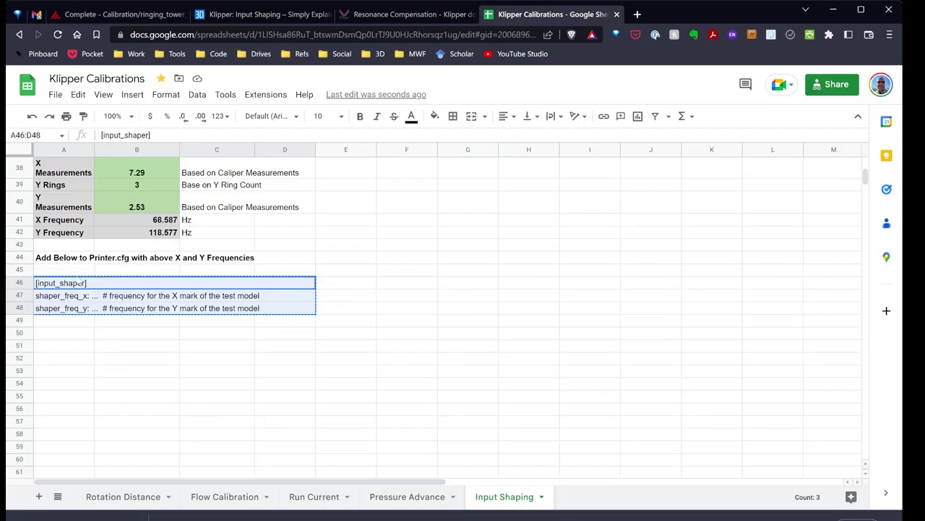
{"action": "left_click", "coordinate": [148, 220]}
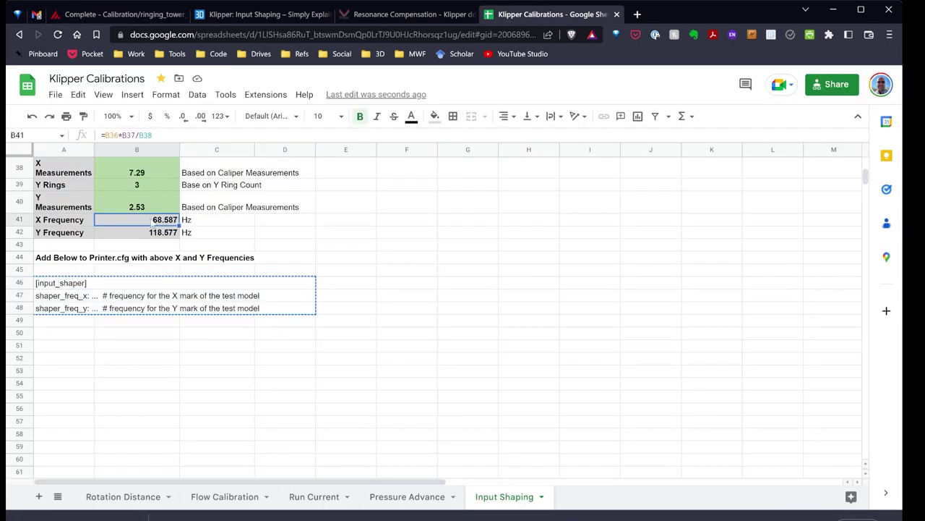
{"action": "right_click", "coordinate": [154, 220]}
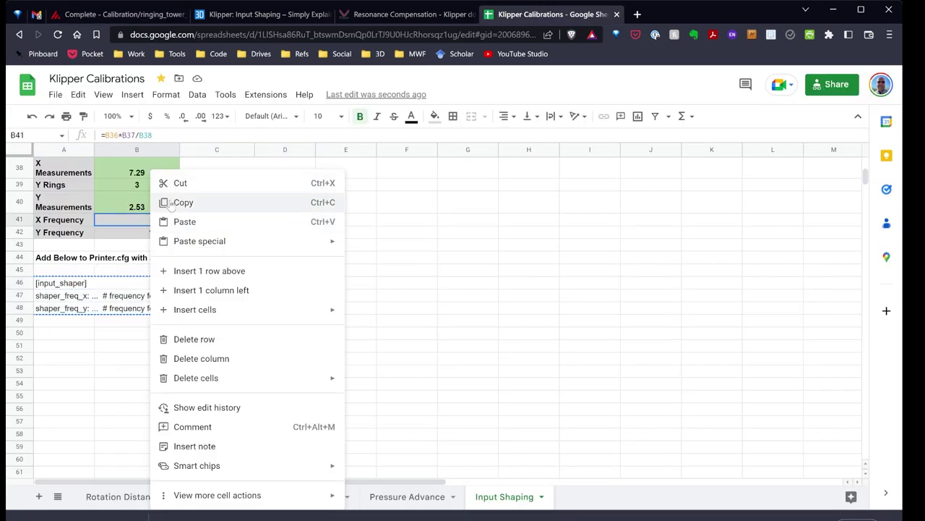
{"action": "left_click", "coordinate": [174, 201]}
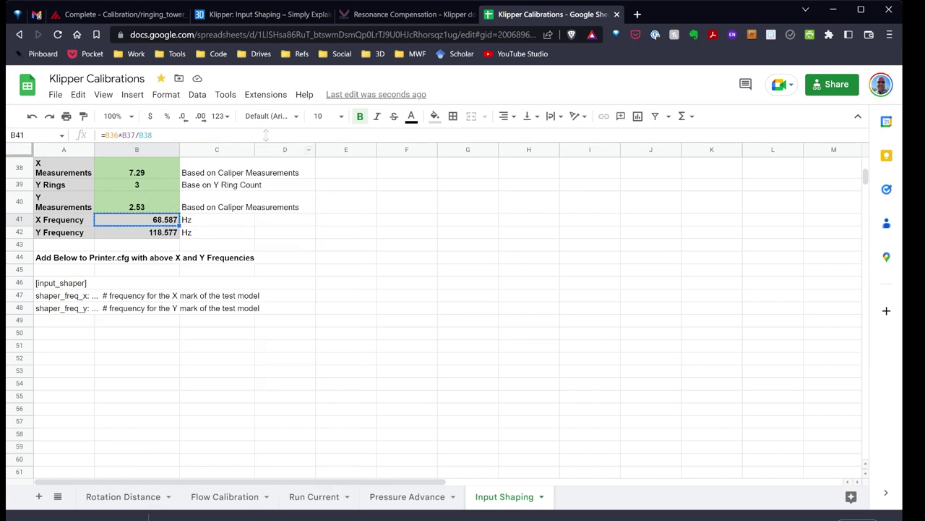
Replace the shaper_freq_x placeholder with 68.587 in printer.cfg
{"action": "left_click", "coordinate": [120, 15]}
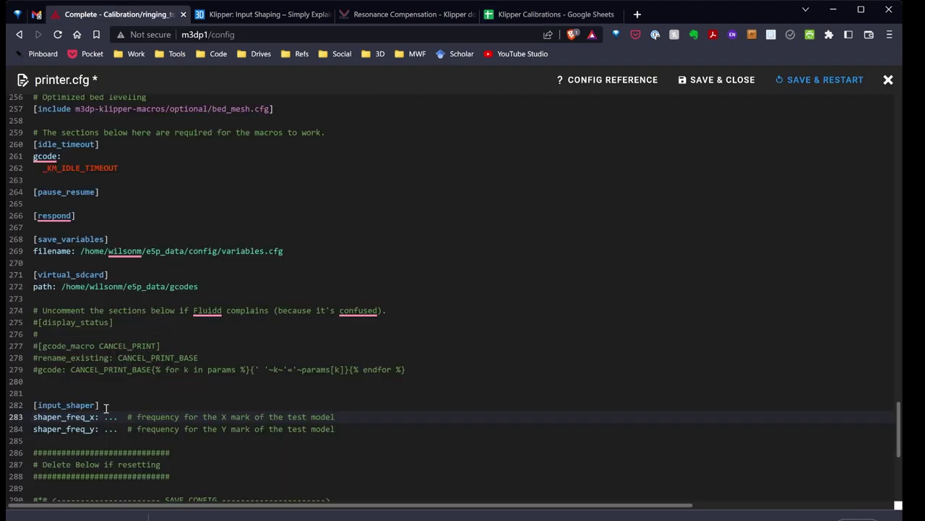
{"action": "key", "text": "BackSpace"}
{"action": "key", "text": "BackSpace"}
{"action": "key", "text": "BackSpace"}
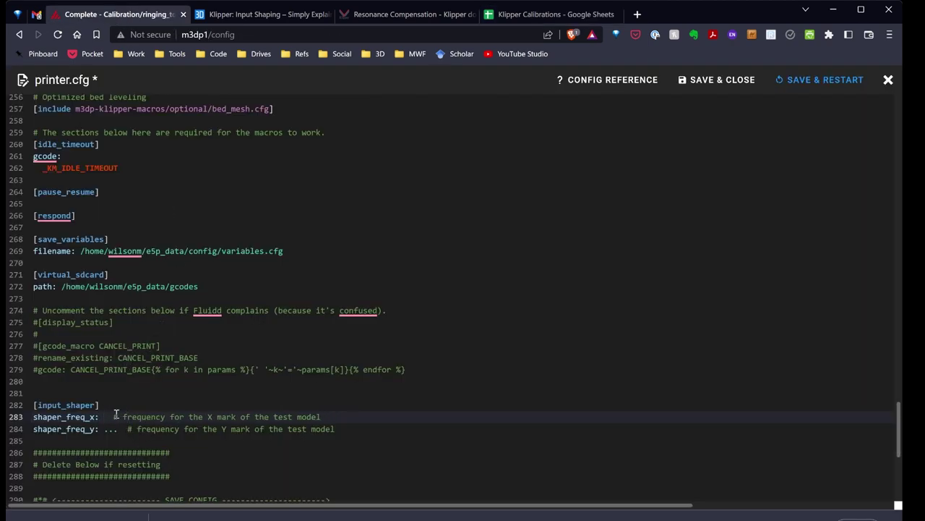
{"action": "key", "text": "ctrl+v"}
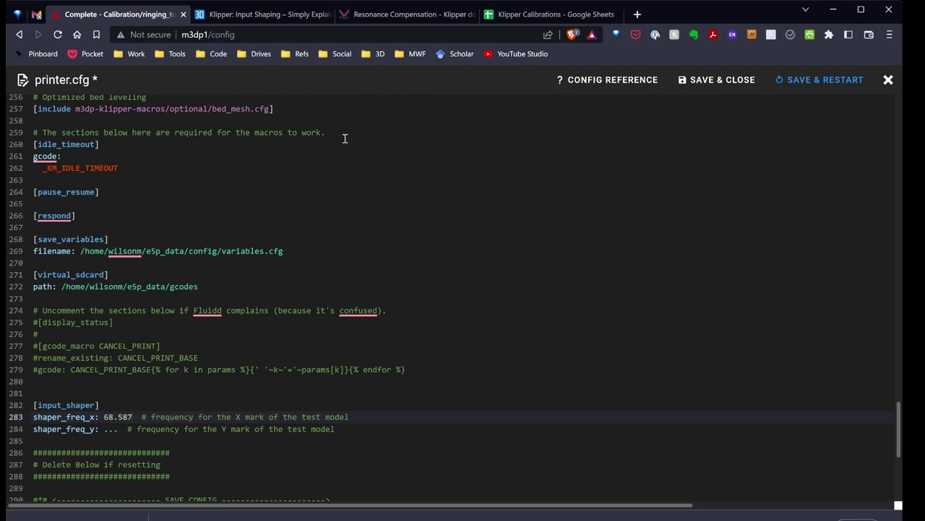
Set shaper_freq_y to 118.577 from cell B42, then save and restart the printer
{"action": "left_click", "coordinate": [528, 14]}
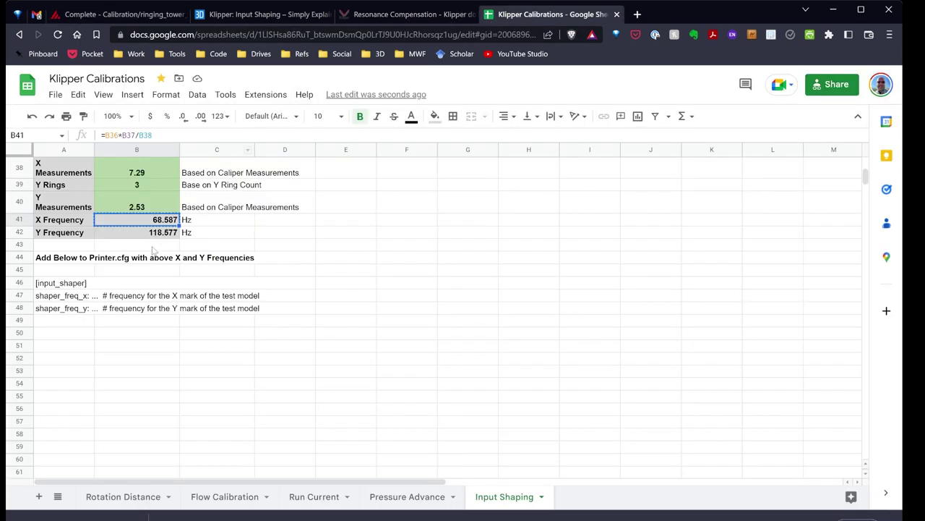
{"action": "left_click", "coordinate": [152, 232]}
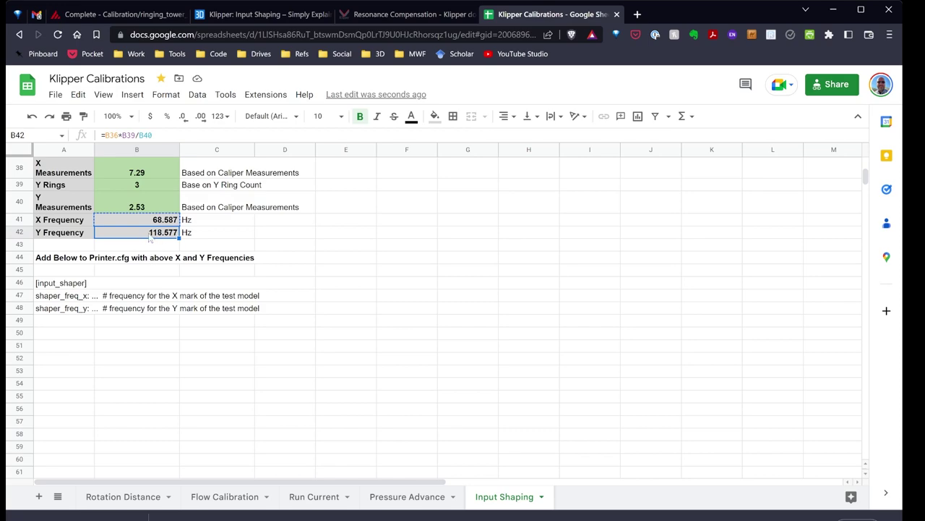
{"action": "right_click", "coordinate": [161, 239]}
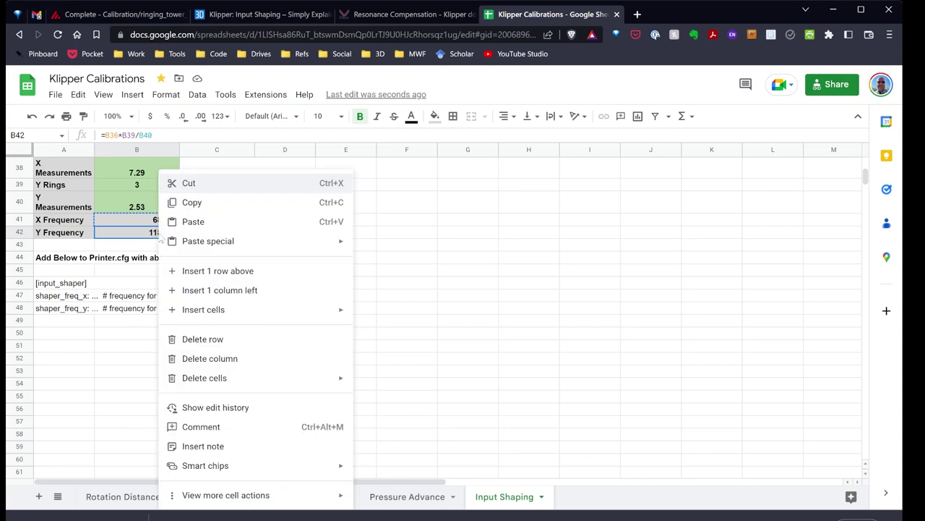
{"action": "left_click", "coordinate": [193, 203]}
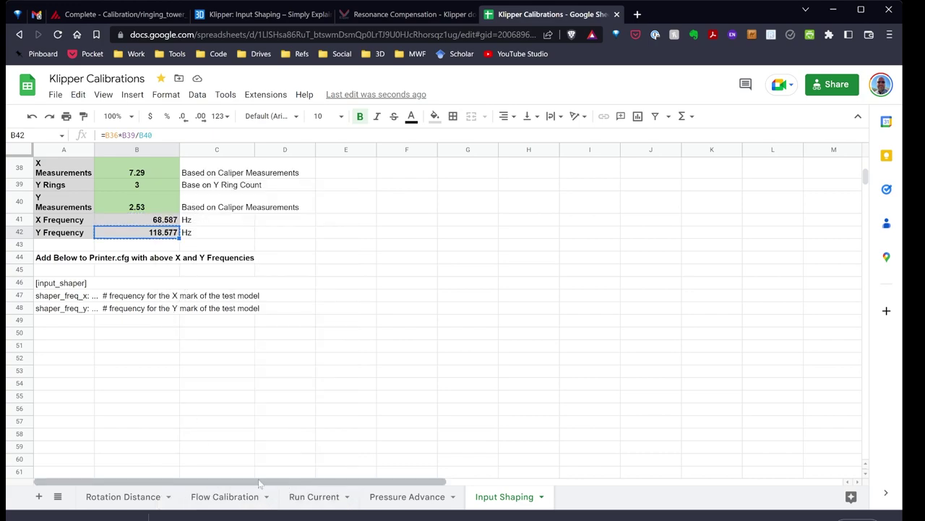
{"action": "left_click", "coordinate": [122, 17]}
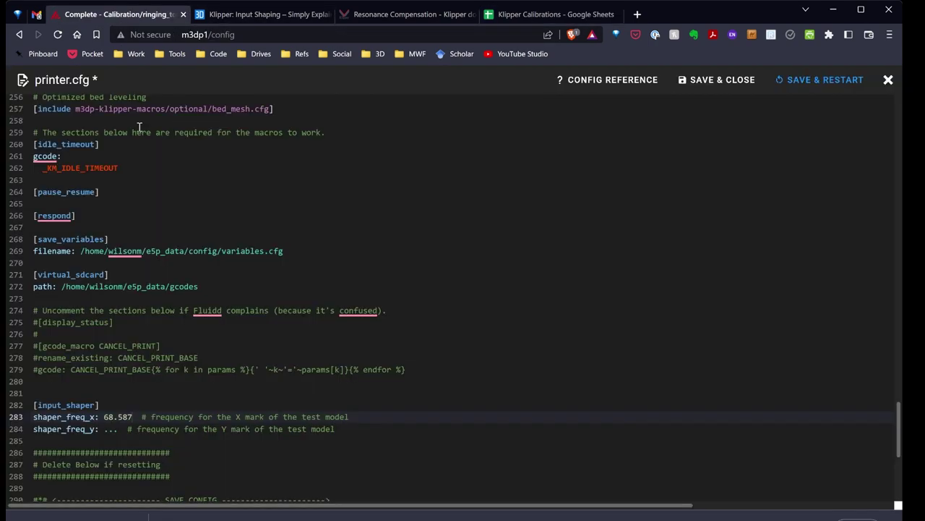
{"action": "left_click", "coordinate": [118, 429]}
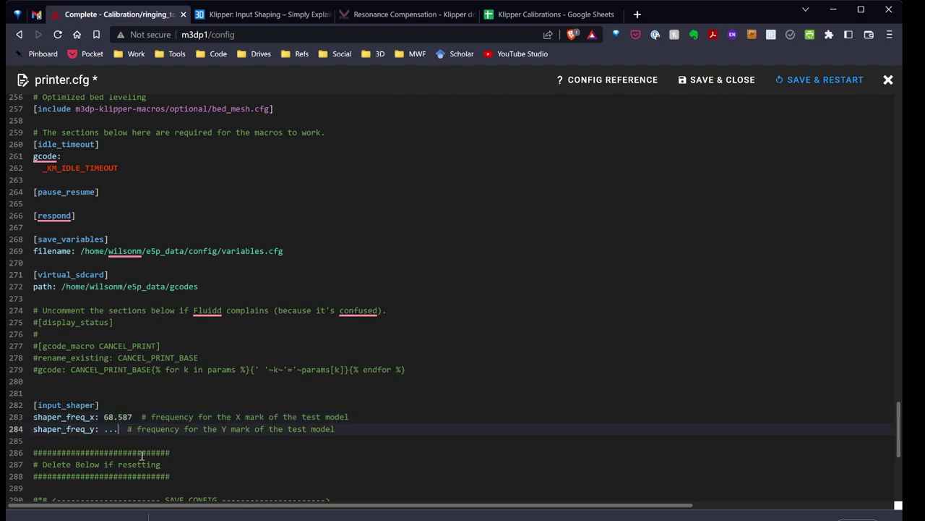
{"action": "key", "text": "BackSpace"}
{"action": "key", "text": "BackSpace"}
{"action": "key", "text": "BackSpace"}
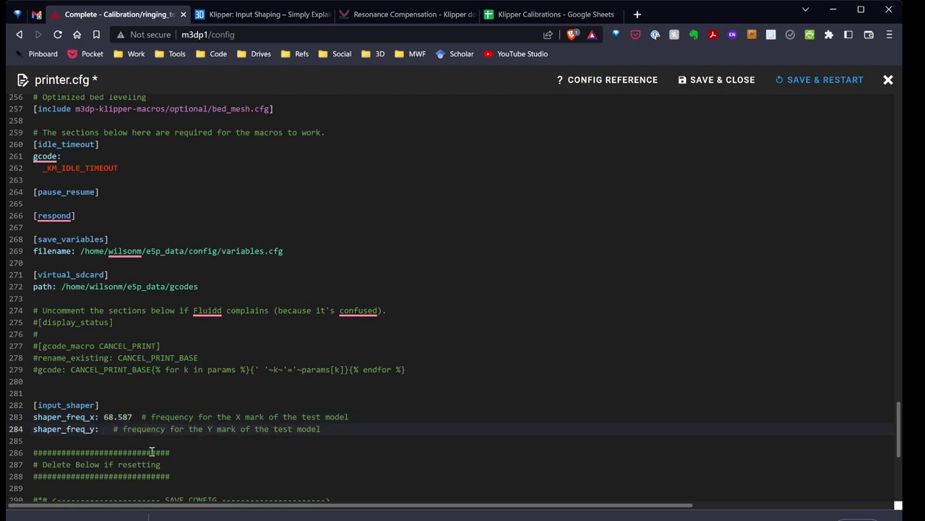
{"action": "key", "text": "ctrl+v"}
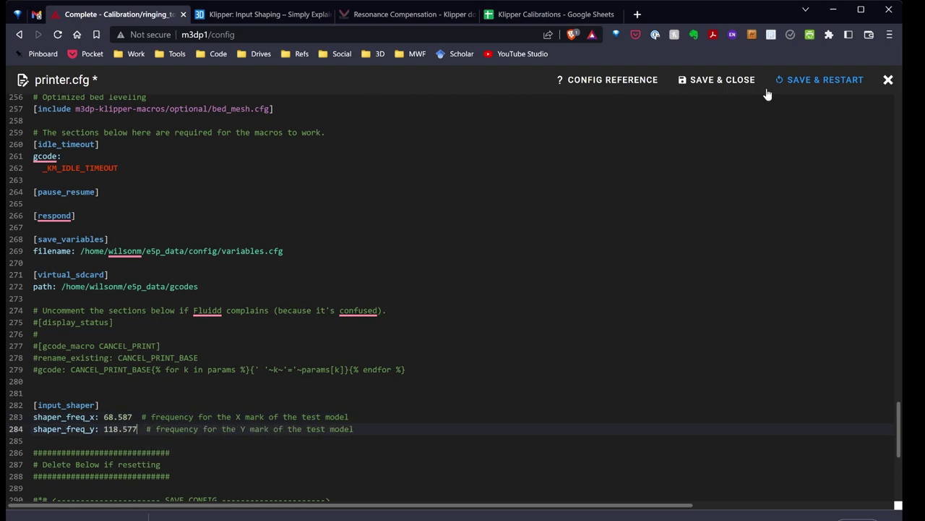
{"action": "left_click", "coordinate": [816, 79]}
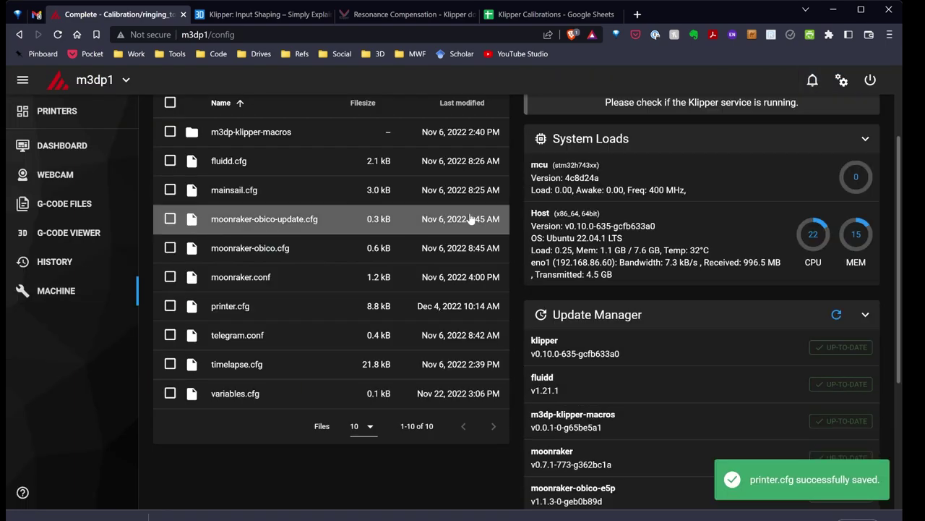
{"action": "key", "text": "alt+Tab"}
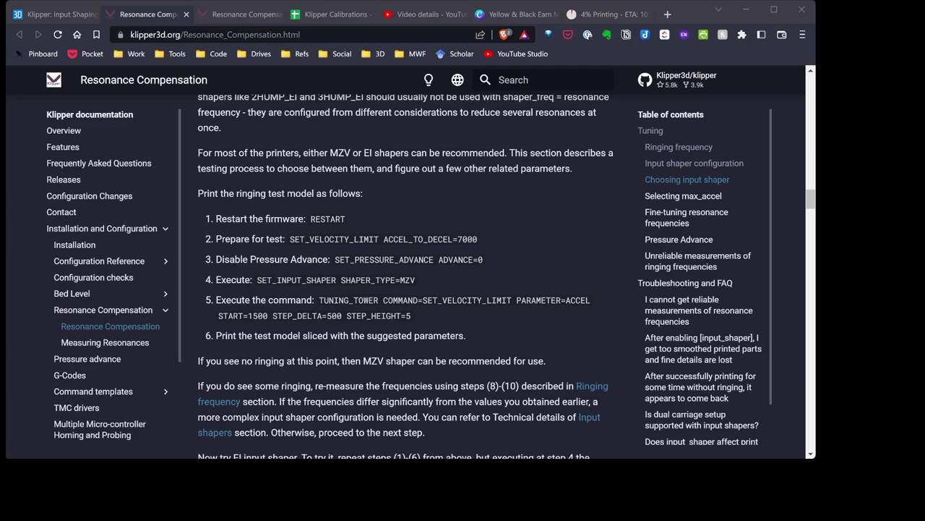
{"action": "left_click", "coordinate": [22, 201]}
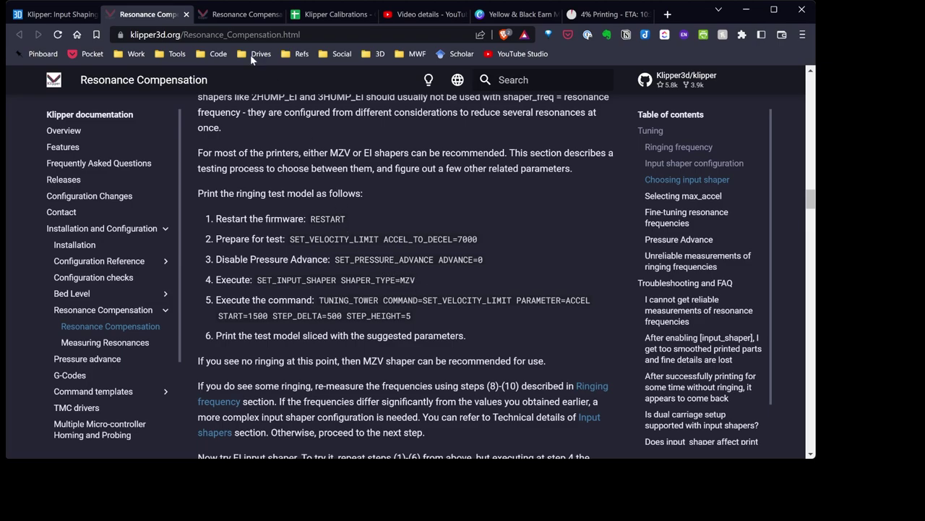
{"action": "left_click", "coordinate": [230, 16]}
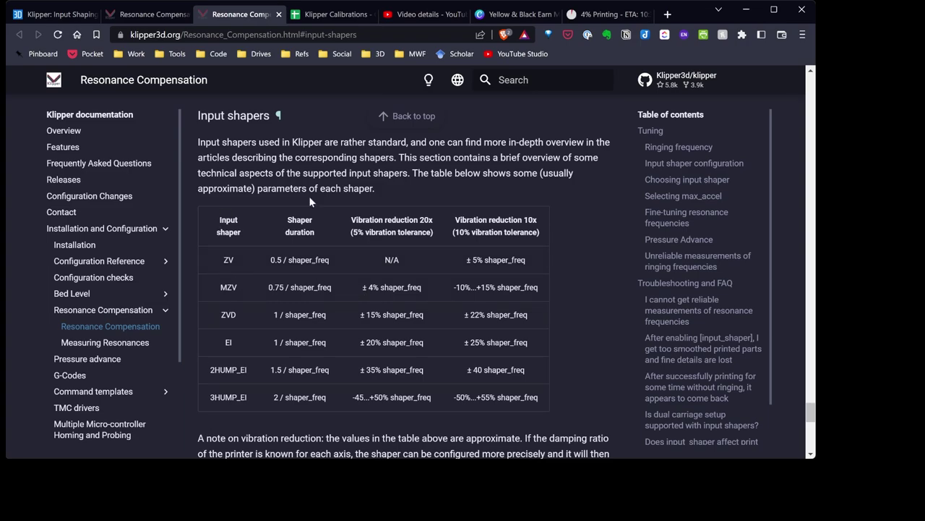
{"action": "scroll", "coordinate": [306, 279], "scroll_direction": "down", "scroll_amount": 2}
{"action": "scroll", "coordinate": [371, 391], "scroll_direction": "down", "scroll_amount": 2}
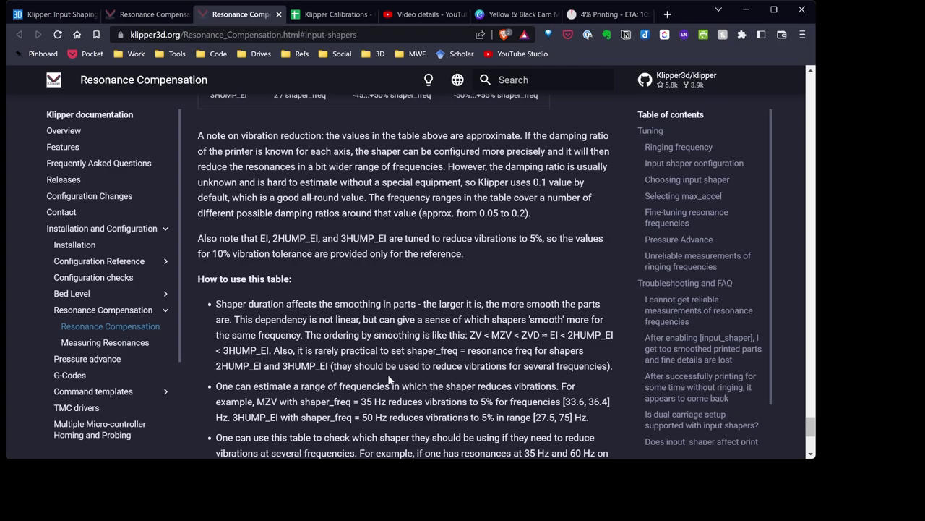
{"action": "scroll", "coordinate": [389, 381], "scroll_direction": "down", "scroll_amount": 2}
{"action": "scroll", "coordinate": [389, 380], "scroll_direction": "up", "scroll_amount": 5}
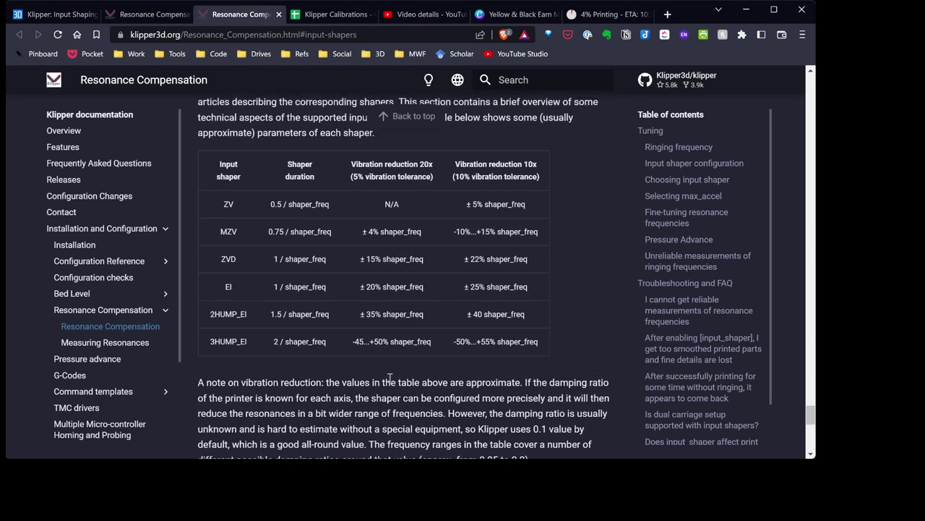
{"action": "scroll", "coordinate": [376, 374], "scroll_direction": "up", "scroll_amount": 1}
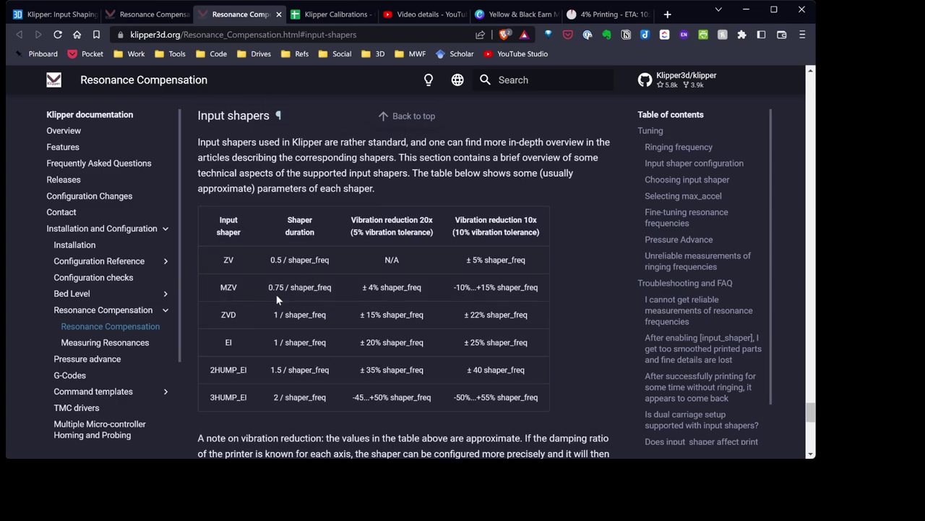
{"action": "left_click", "coordinate": [163, 14]}
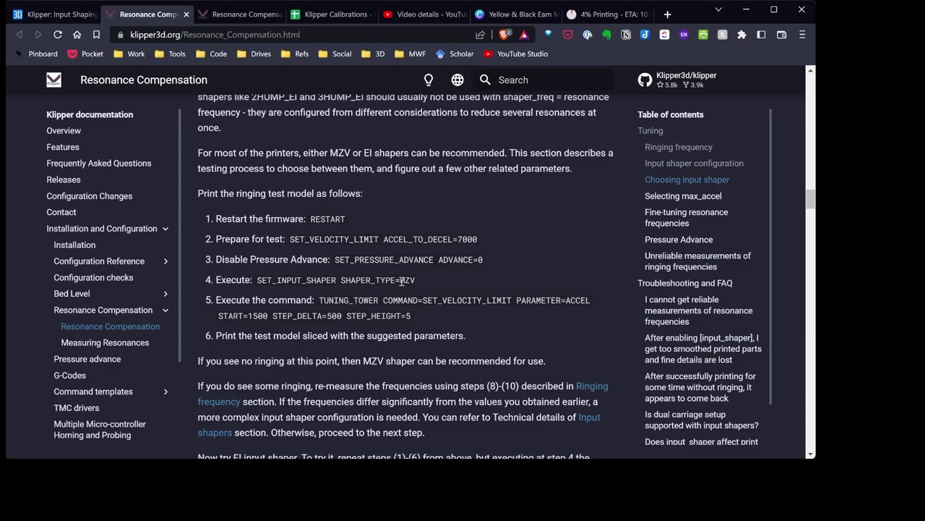
{"action": "scroll", "coordinate": [476, 397], "scroll_direction": "down", "scroll_amount": 1}
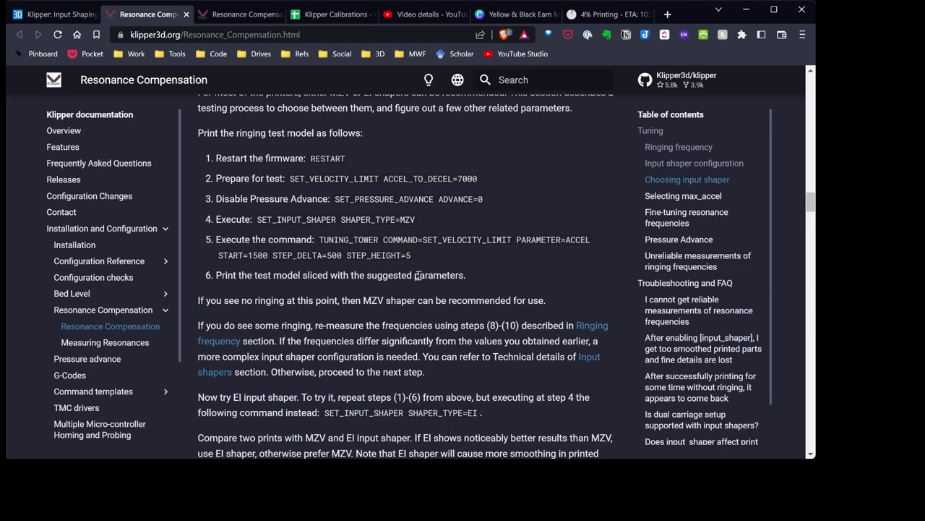
{"action": "scroll", "coordinate": [418, 275], "scroll_direction": "up", "scroll_amount": 1}
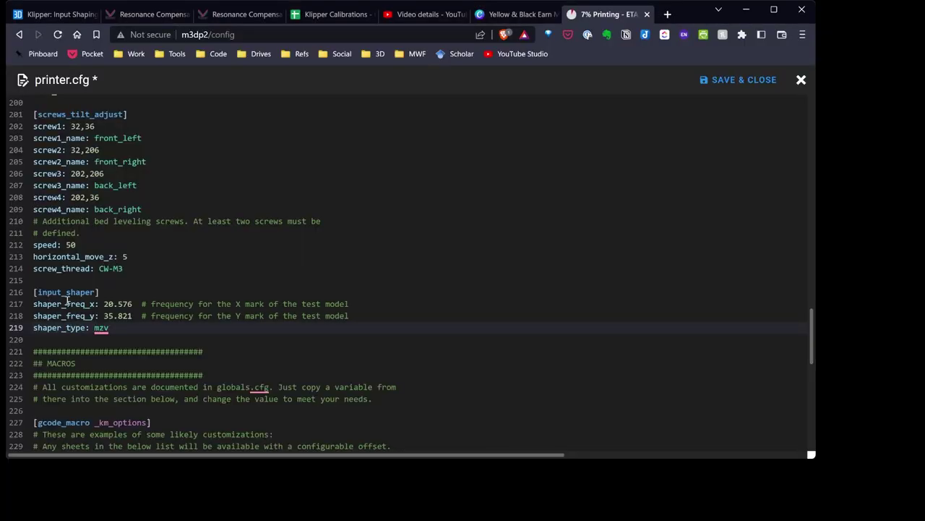
Dismiss the spell-check suggestions on mzv and save and close printer.cfg
{"action": "right_click", "coordinate": [96, 328]}
{"action": "left_click", "coordinate": [38, 332]}
{"action": "left_click", "coordinate": [102, 327]}
{"action": "left_click", "coordinate": [754, 84]}
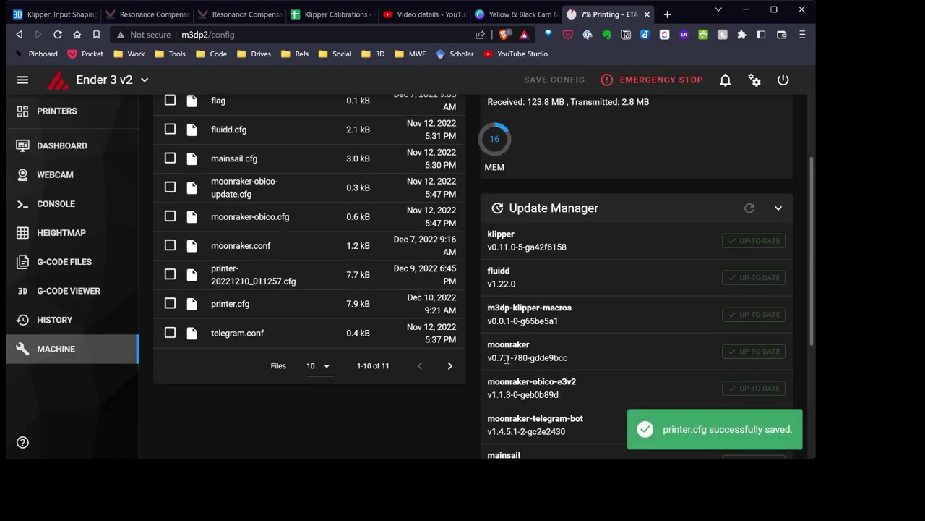
Scroll the Machine page back to the Config Files list showing printer.cfg
{"action": "scroll", "coordinate": [510, 360], "scroll_direction": "up", "scroll_amount": 3}
{"action": "scroll", "coordinate": [515, 360], "scroll_direction": "down", "scroll_amount": 1}
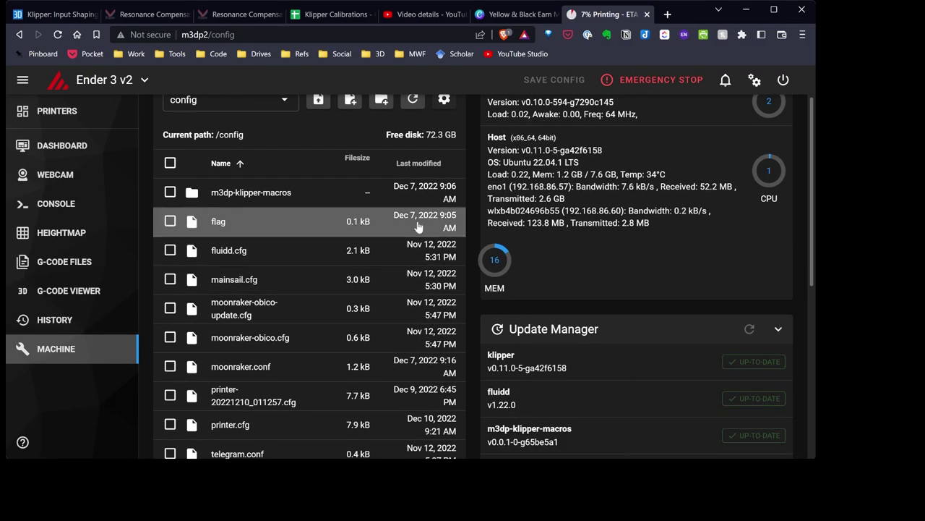
{"action": "scroll", "coordinate": [530, 272], "scroll_direction": "up", "scroll_amount": 1}
{"action": "scroll", "coordinate": [407, 285], "scroll_direction": "down", "scroll_amount": 2}
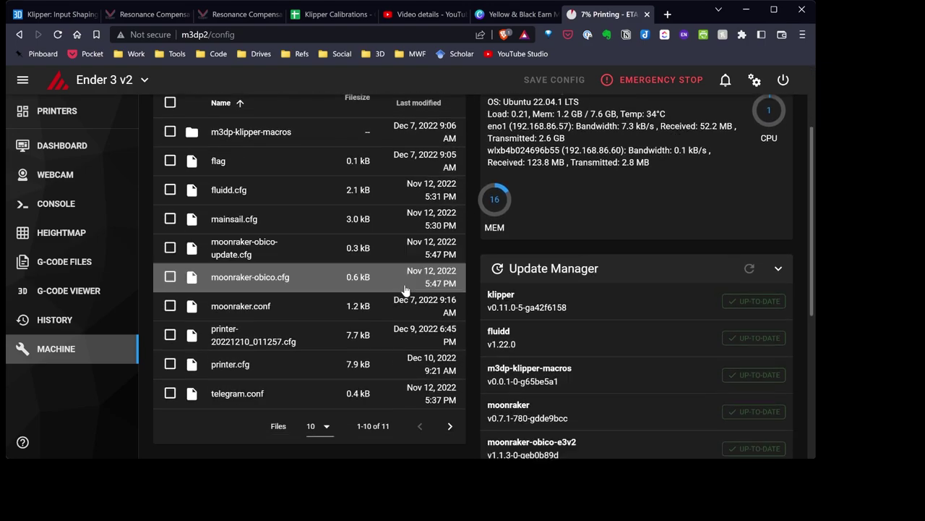
{"action": "scroll", "coordinate": [304, 282], "scroll_direction": "down", "scroll_amount": 2}
{"action": "scroll", "coordinate": [217, 318], "scroll_direction": "up", "scroll_amount": 4}
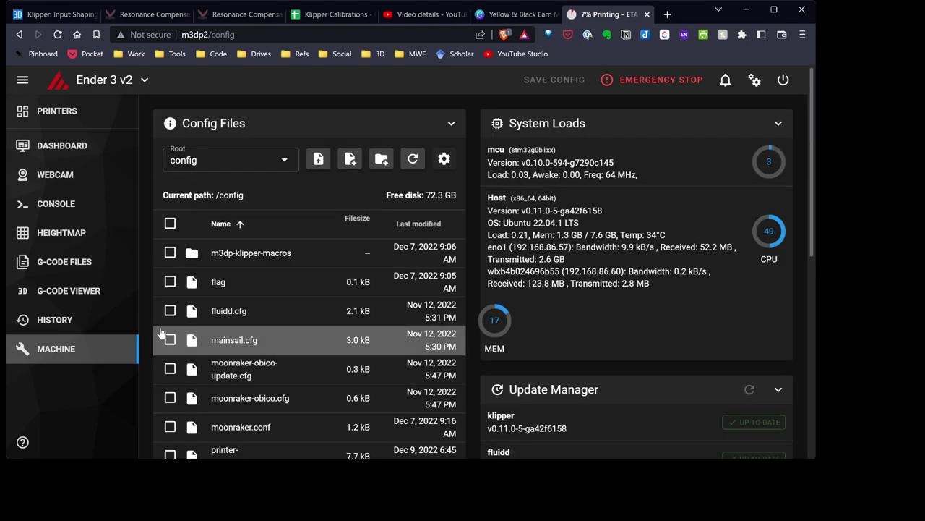
{"action": "scroll", "coordinate": [217, 337], "scroll_direction": "down", "scroll_amount": 2}
{"action": "scroll", "coordinate": [383, 246], "scroll_direction": "up", "scroll_amount": 2}
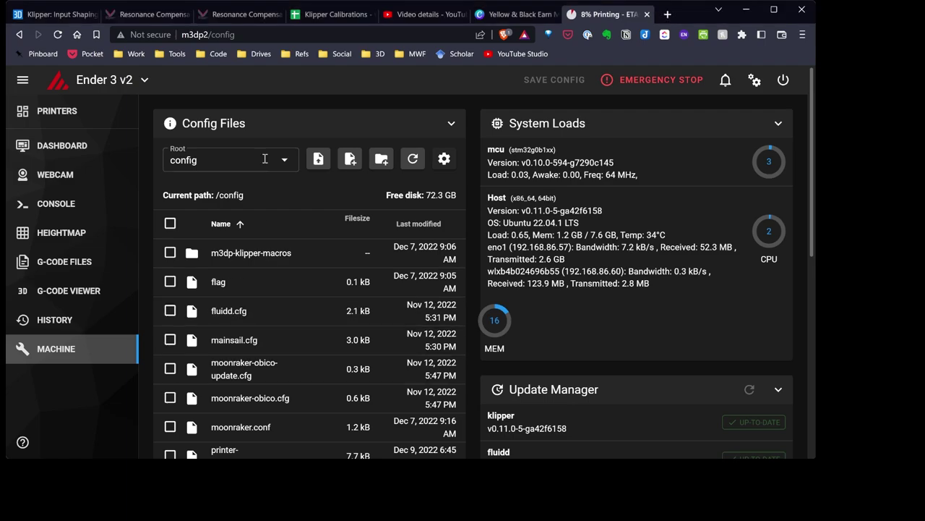
Review the Input Shaping sheet from its title down to the shaper_type mzv and SHAPER_TYPE=EI rows
{"action": "left_click", "coordinate": [327, 12]}
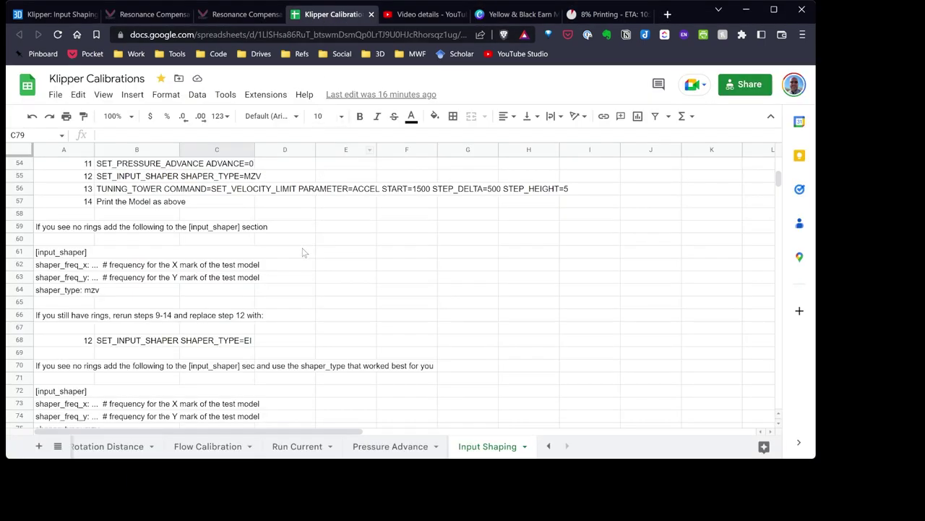
{"action": "scroll", "coordinate": [302, 250], "scroll_direction": "up", "scroll_amount": 10}
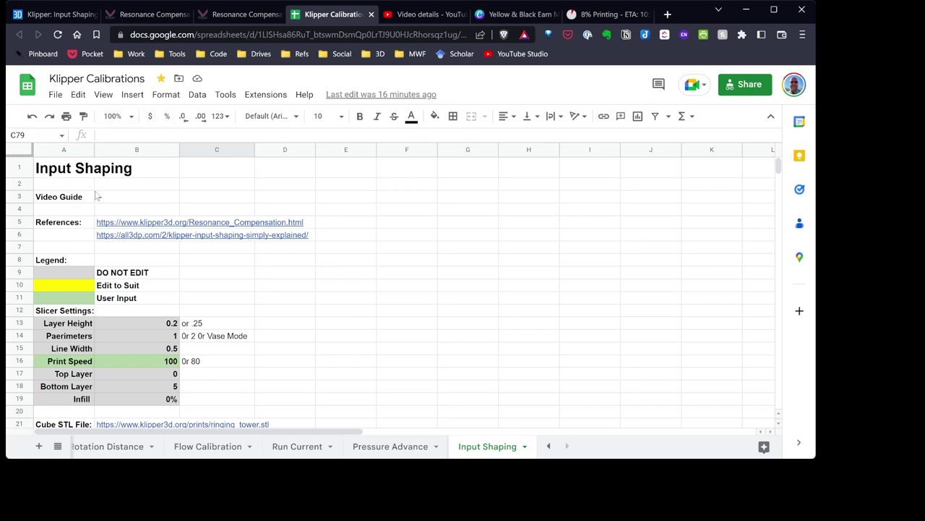
{"action": "scroll", "coordinate": [98, 201], "scroll_direction": "down", "scroll_amount": 2}
{"action": "scroll", "coordinate": [108, 211], "scroll_direction": "up", "scroll_amount": 2}
{"action": "scroll", "coordinate": [150, 301], "scroll_direction": "down", "scroll_amount": 4}
{"action": "scroll", "coordinate": [149, 300], "scroll_direction": "up", "scroll_amount": 4}
{"action": "scroll", "coordinate": [86, 288], "scroll_direction": "down", "scroll_amount": 2}
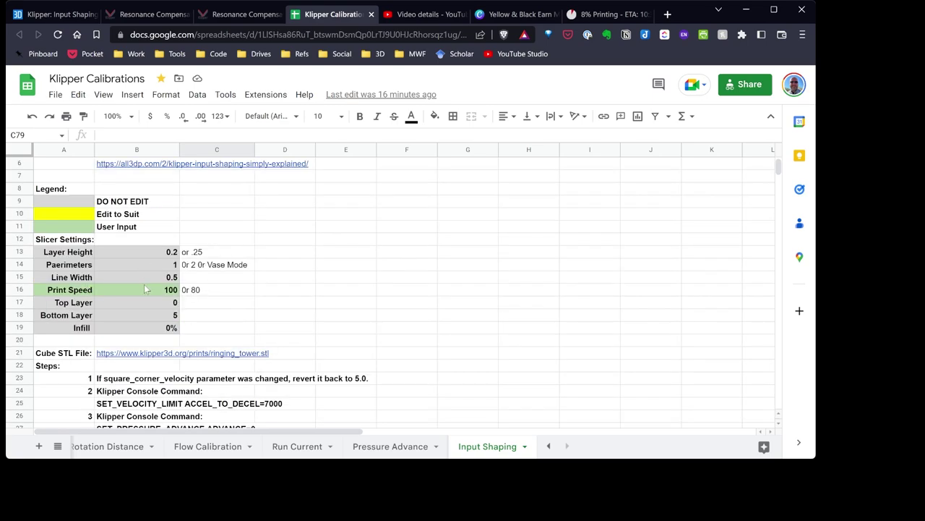
{"action": "scroll", "coordinate": [208, 292], "scroll_direction": "down", "scroll_amount": 5}
{"action": "scroll", "coordinate": [208, 291], "scroll_direction": "down", "scroll_amount": 7}
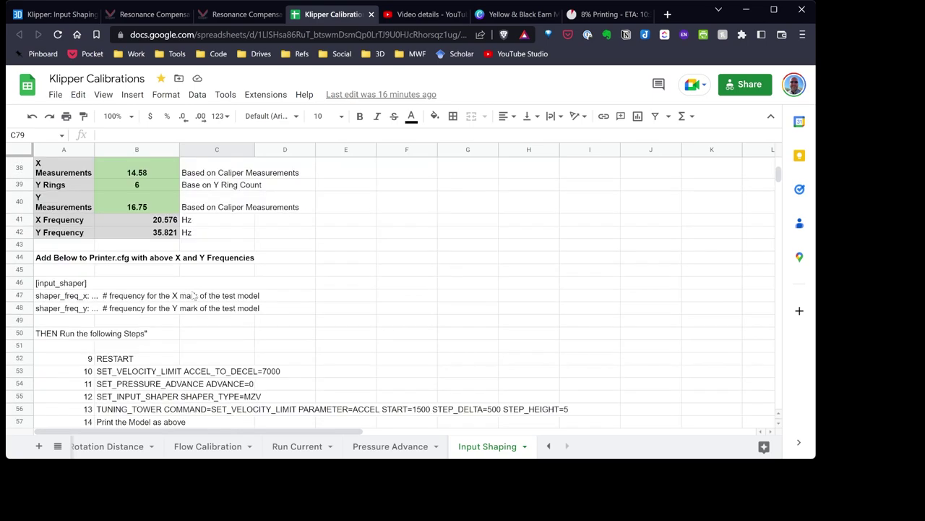
{"action": "scroll", "coordinate": [197, 296], "scroll_direction": "up", "scroll_amount": 2}
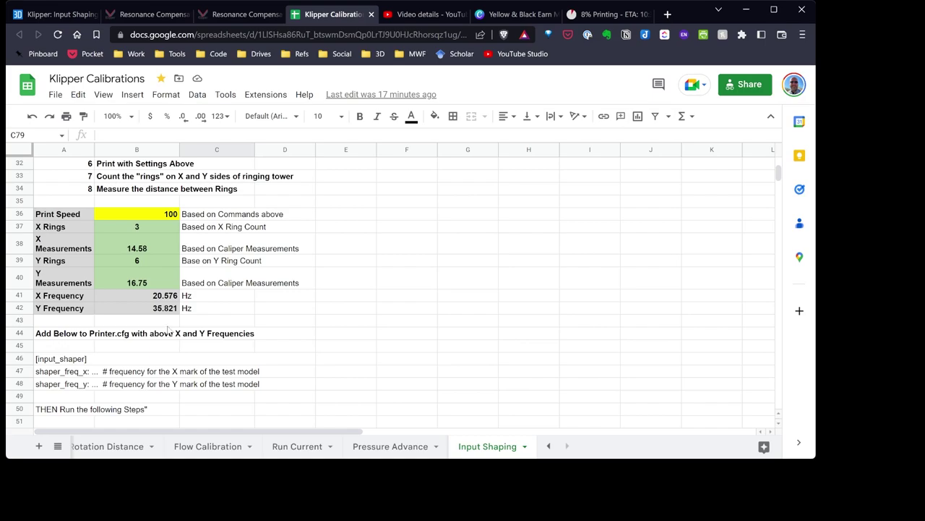
{"action": "scroll", "coordinate": [167, 327], "scroll_direction": "down", "scroll_amount": 4}
{"action": "scroll", "coordinate": [117, 264], "scroll_direction": "down", "scroll_amount": 4}
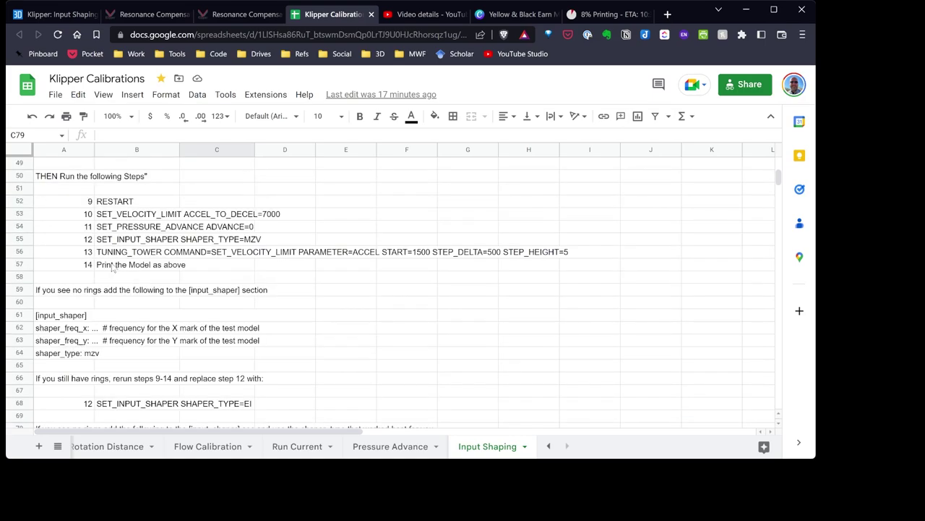
{"action": "scroll", "coordinate": [112, 268], "scroll_direction": "up", "scroll_amount": 2}
{"action": "scroll", "coordinate": [113, 268], "scroll_direction": "down", "scroll_amount": 8}
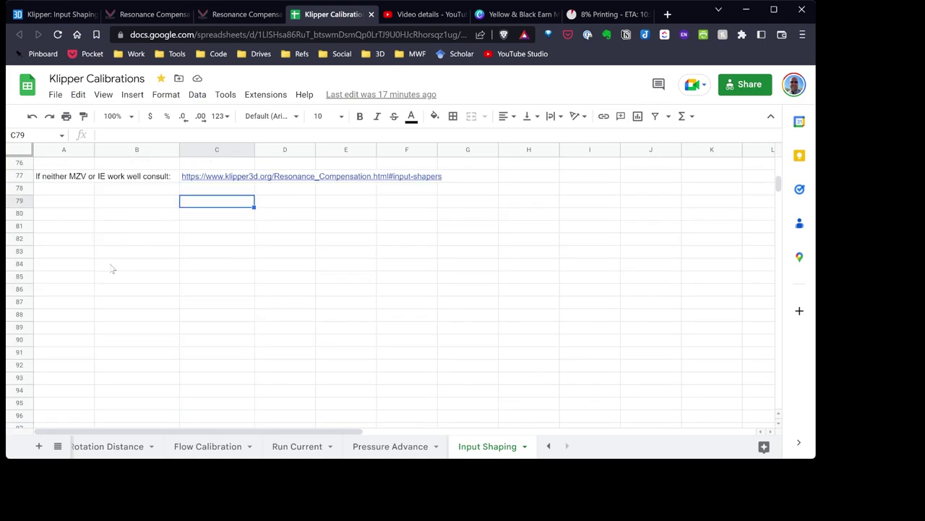
{"action": "scroll", "coordinate": [112, 268], "scroll_direction": "up", "scroll_amount": 4}
{"action": "scroll", "coordinate": [133, 253], "scroll_direction": "up", "scroll_amount": 2}
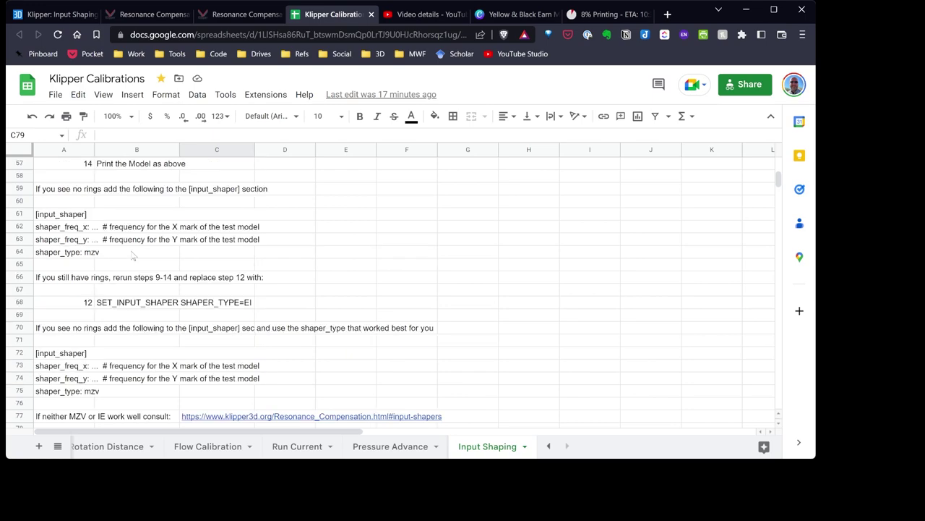